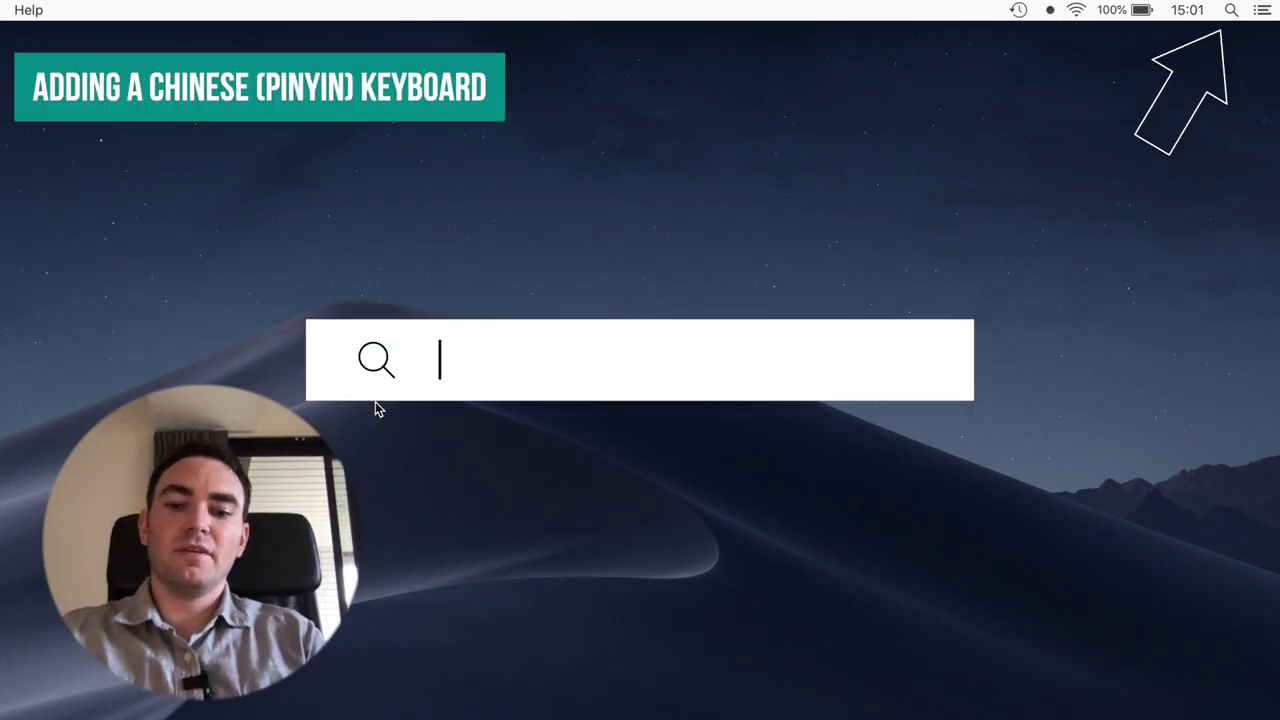
- Open Spotlight search with Cmd+Space
key("super+space")
- Launch System Preferences by searching 'setting', then open the add-source list in Keyboard > Input Sources
type("setting")
key("Return")
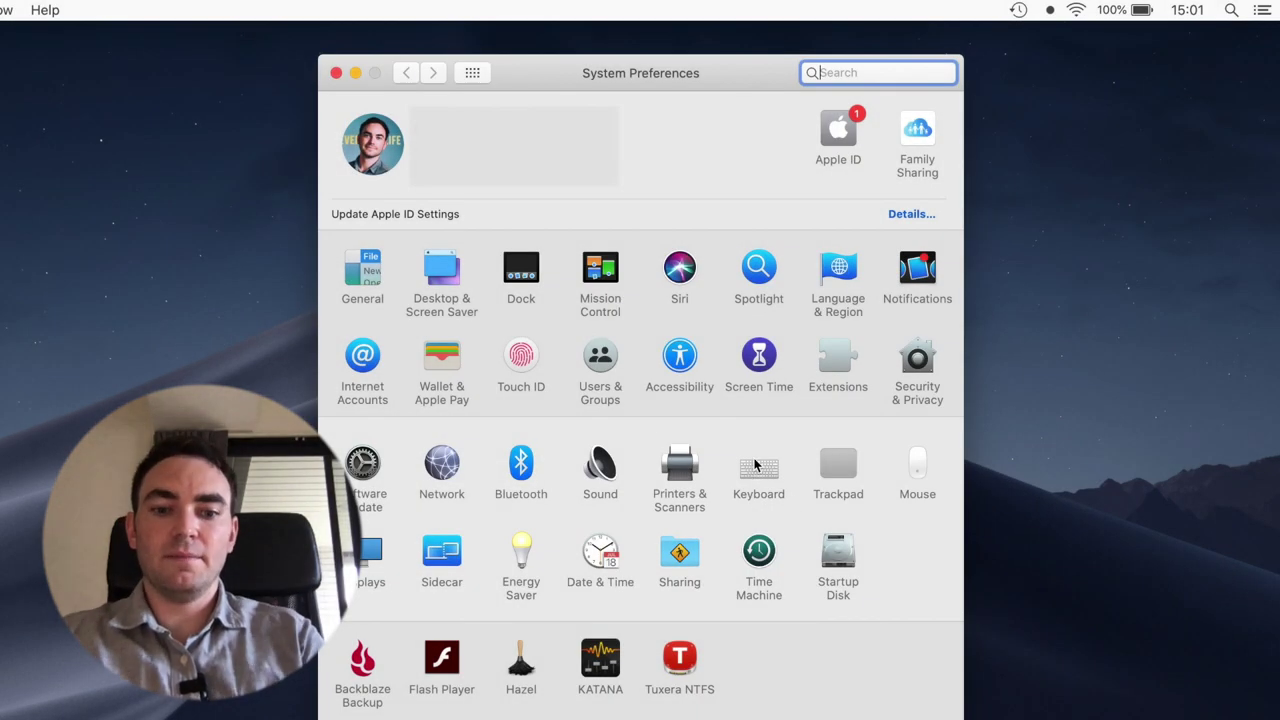
left_click(757, 468)
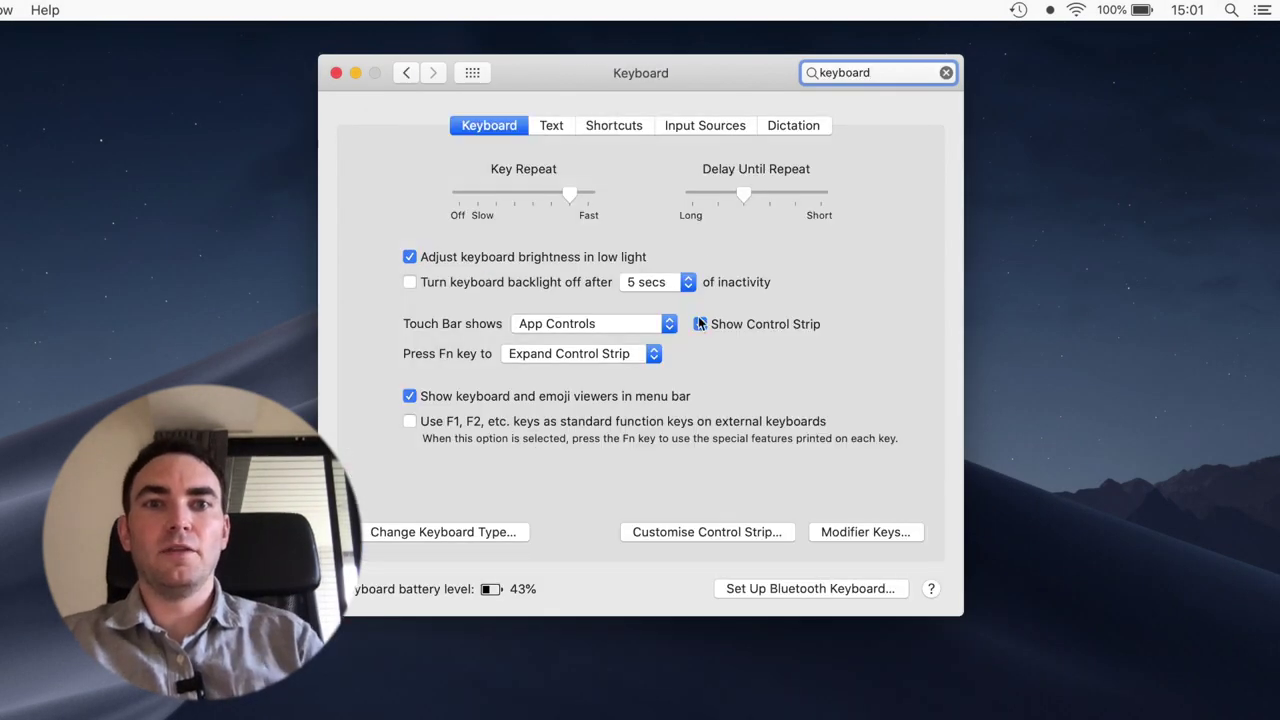
left_click(681, 127)
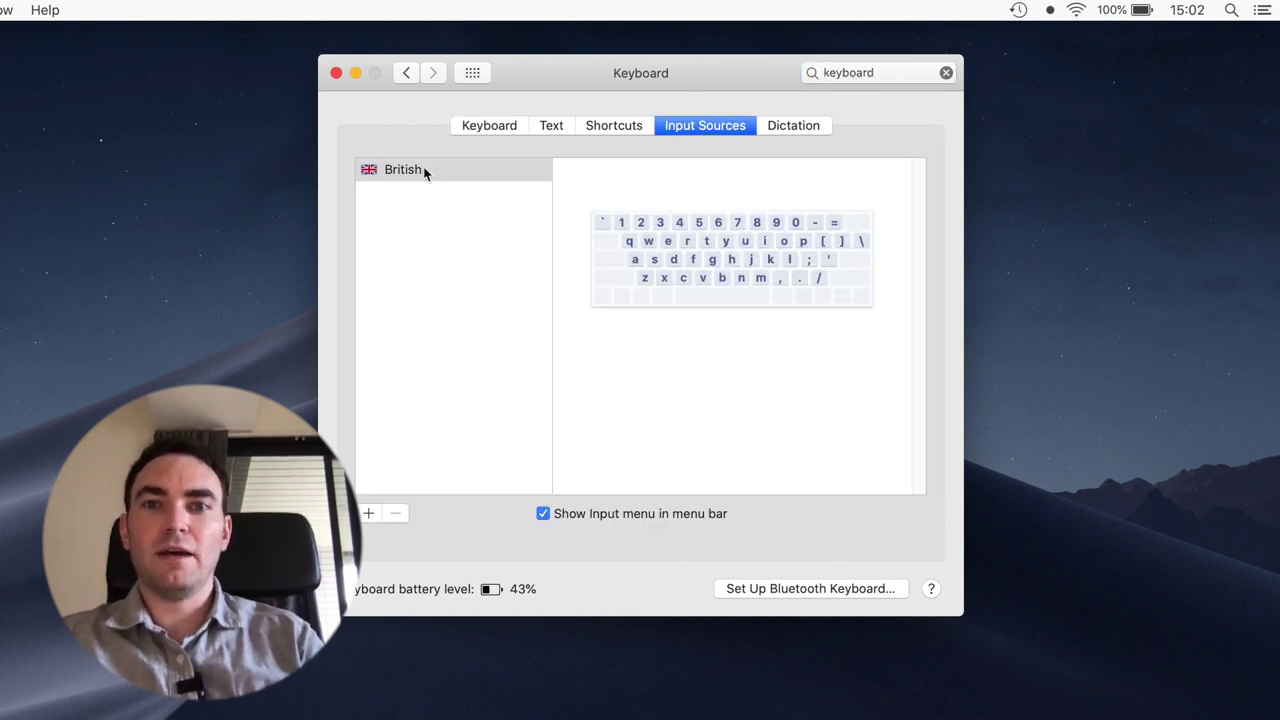
left_click(369, 514)
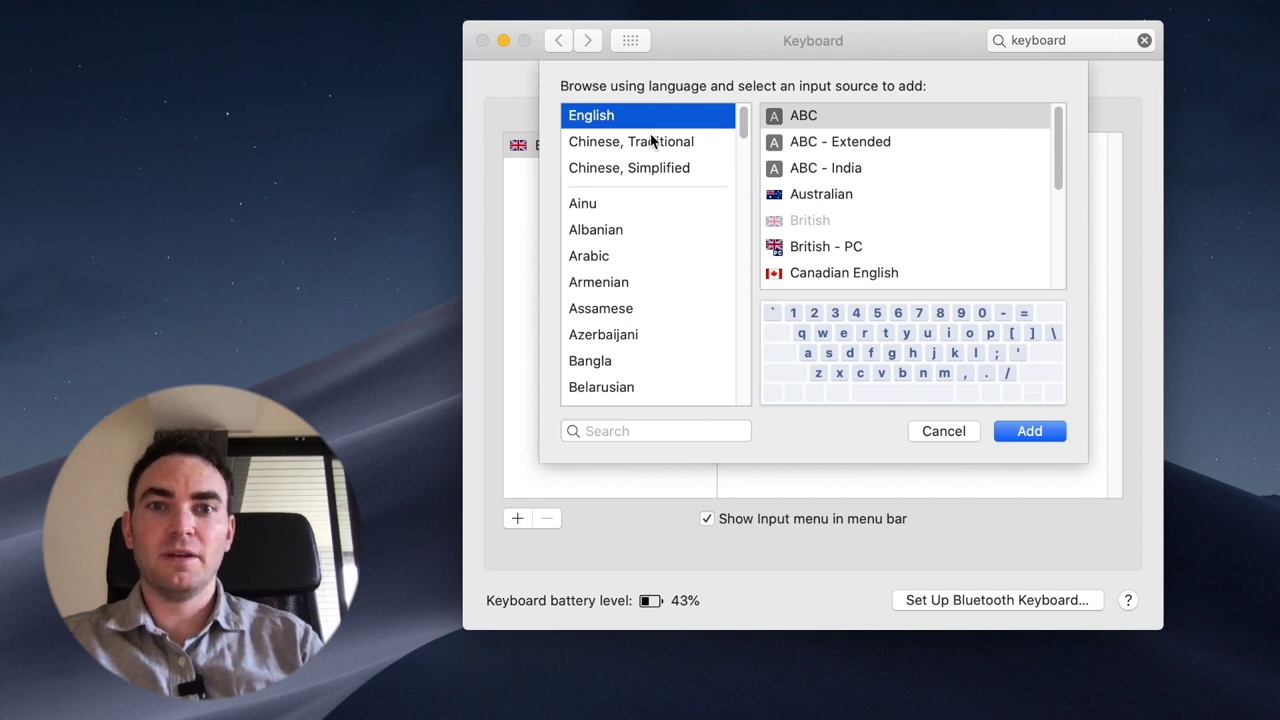
- Add Pinyin - Simplified from the Chinese, Simplified input sources
left_click(612, 172)
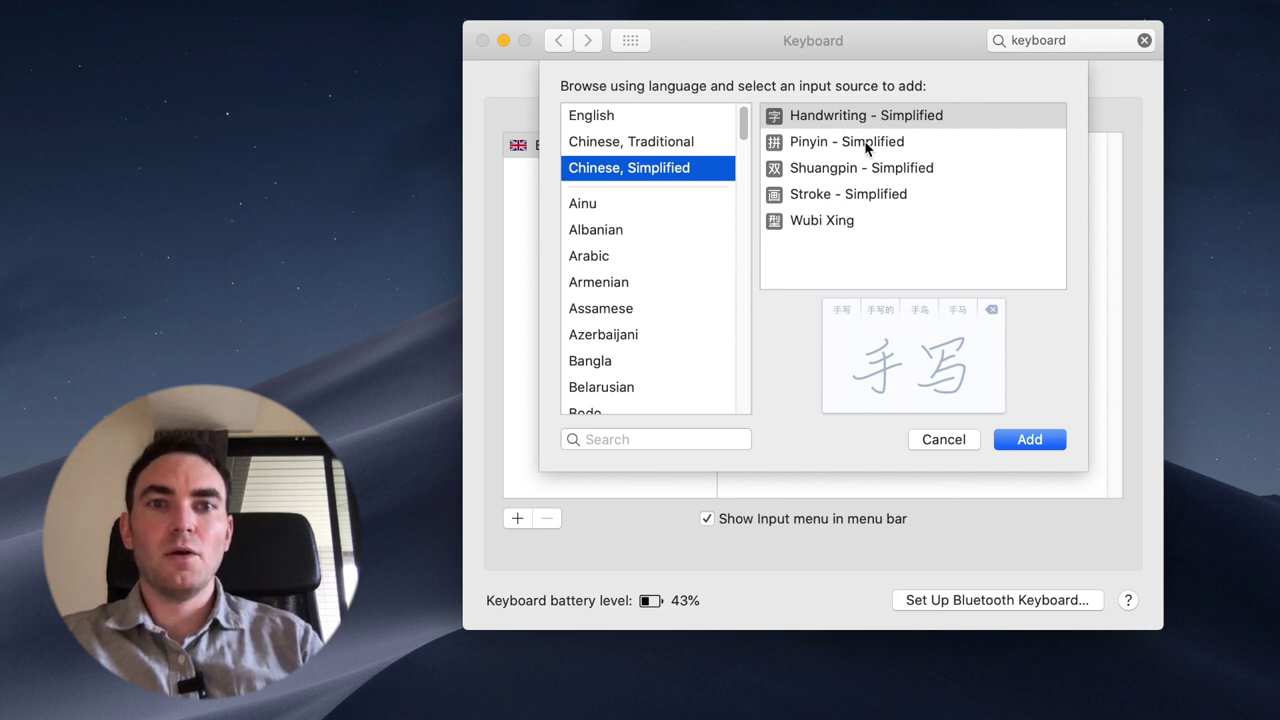
left_click(832, 150)
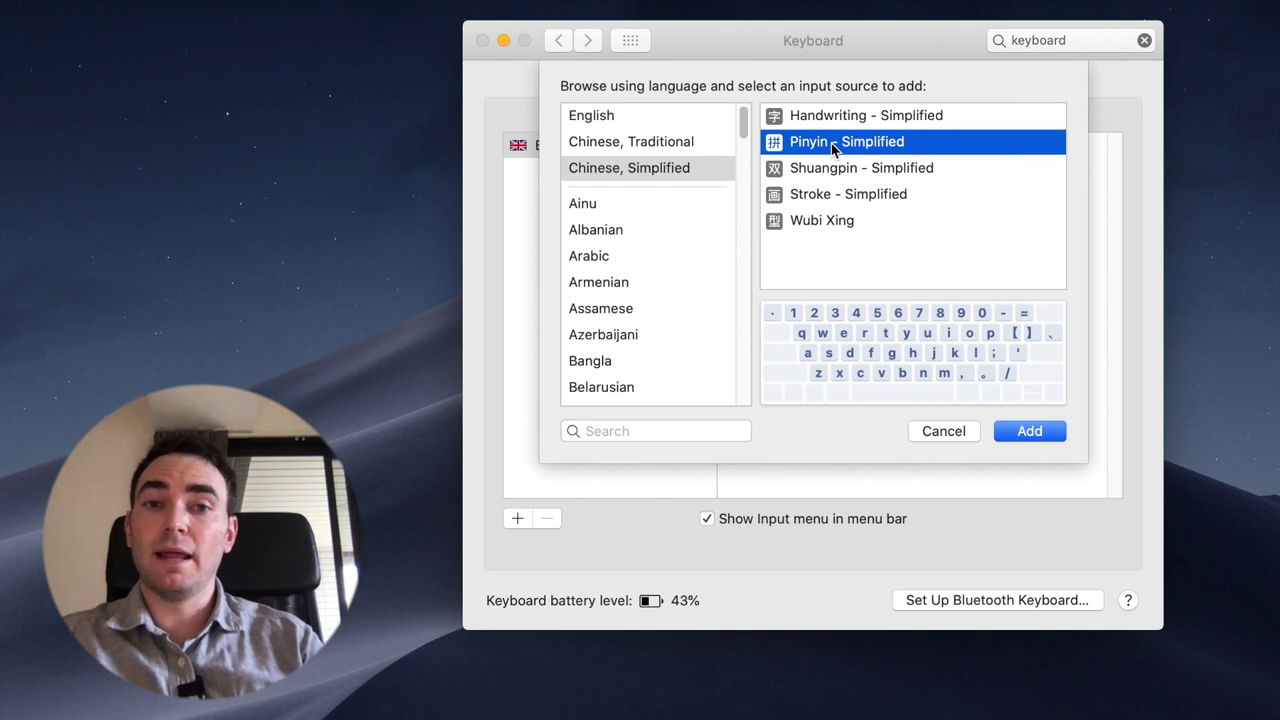
double_click(832, 147)
- Add Pinyin - Traditional from Chinese, Traditional, then dismiss the add-source list without adding more
left_click(521, 472)
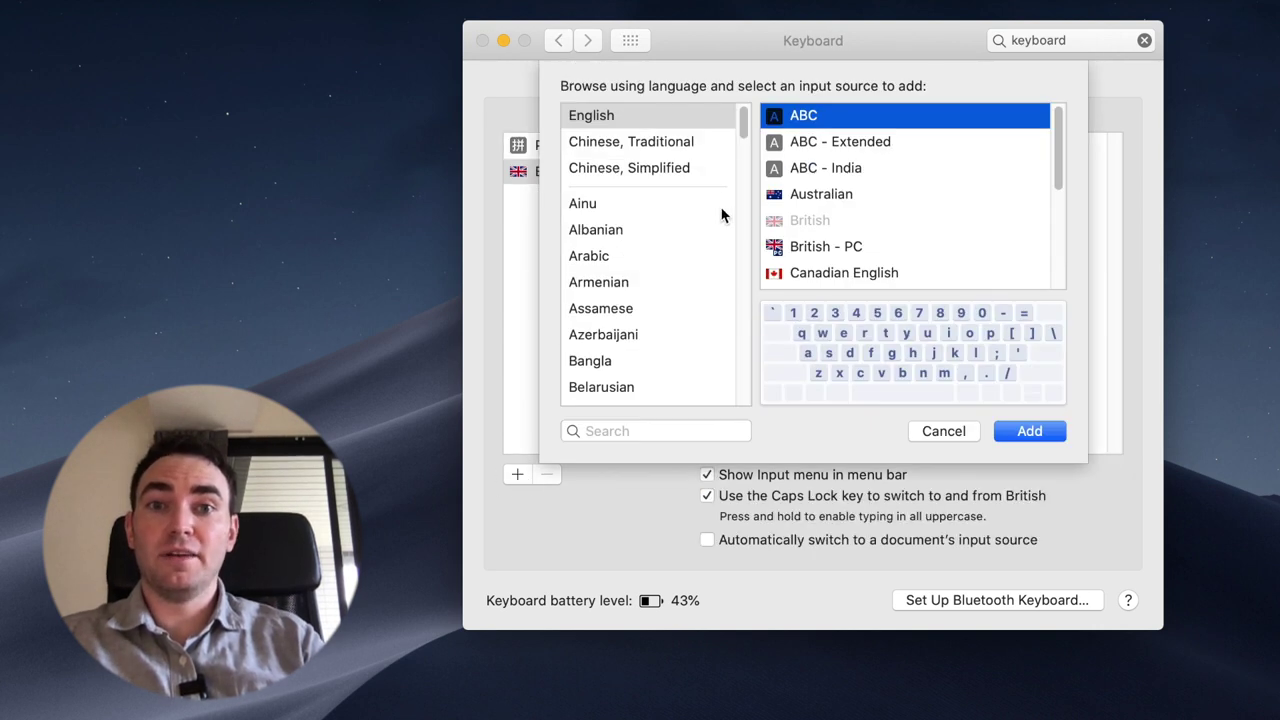
left_click(684, 145)
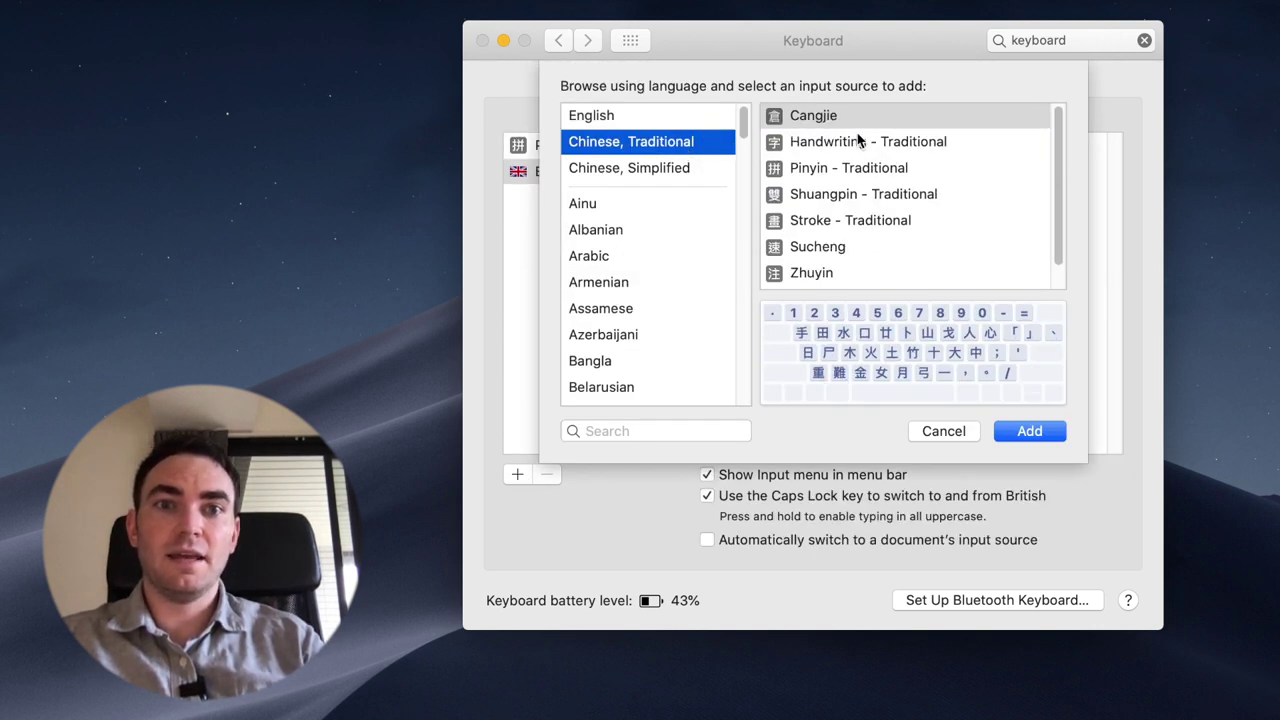
left_click(846, 170)
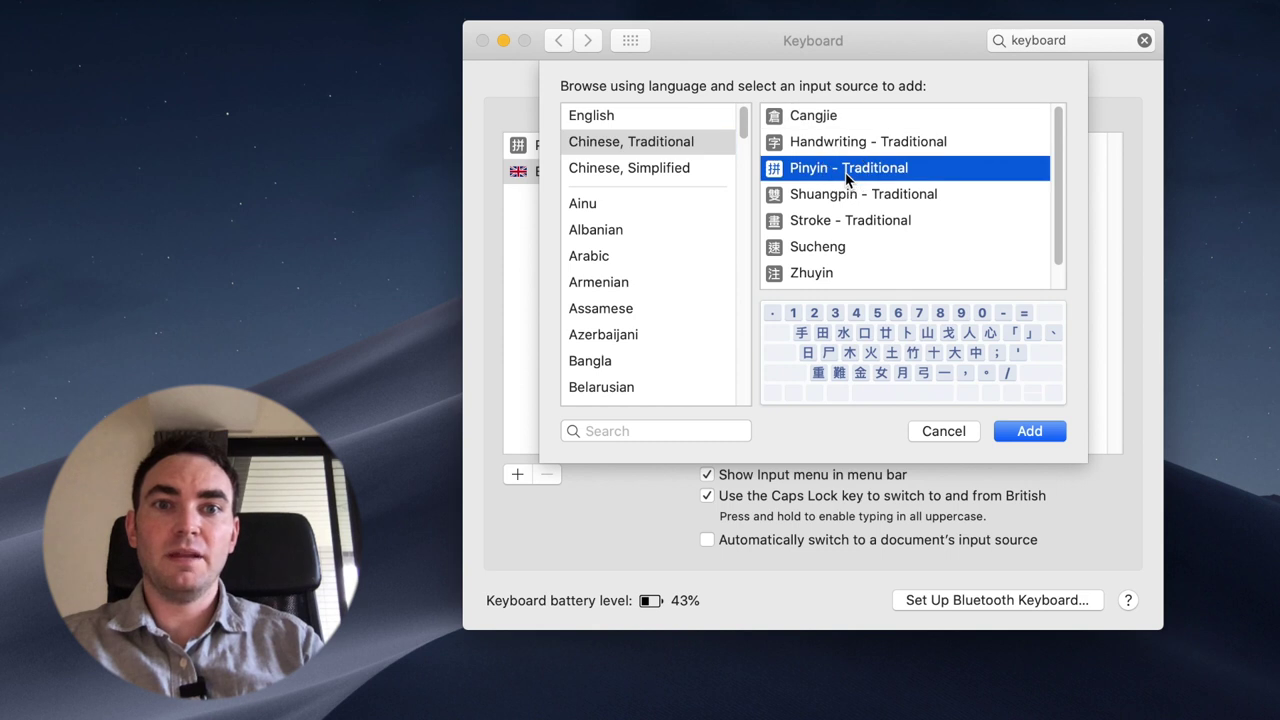
left_click(1017, 440)
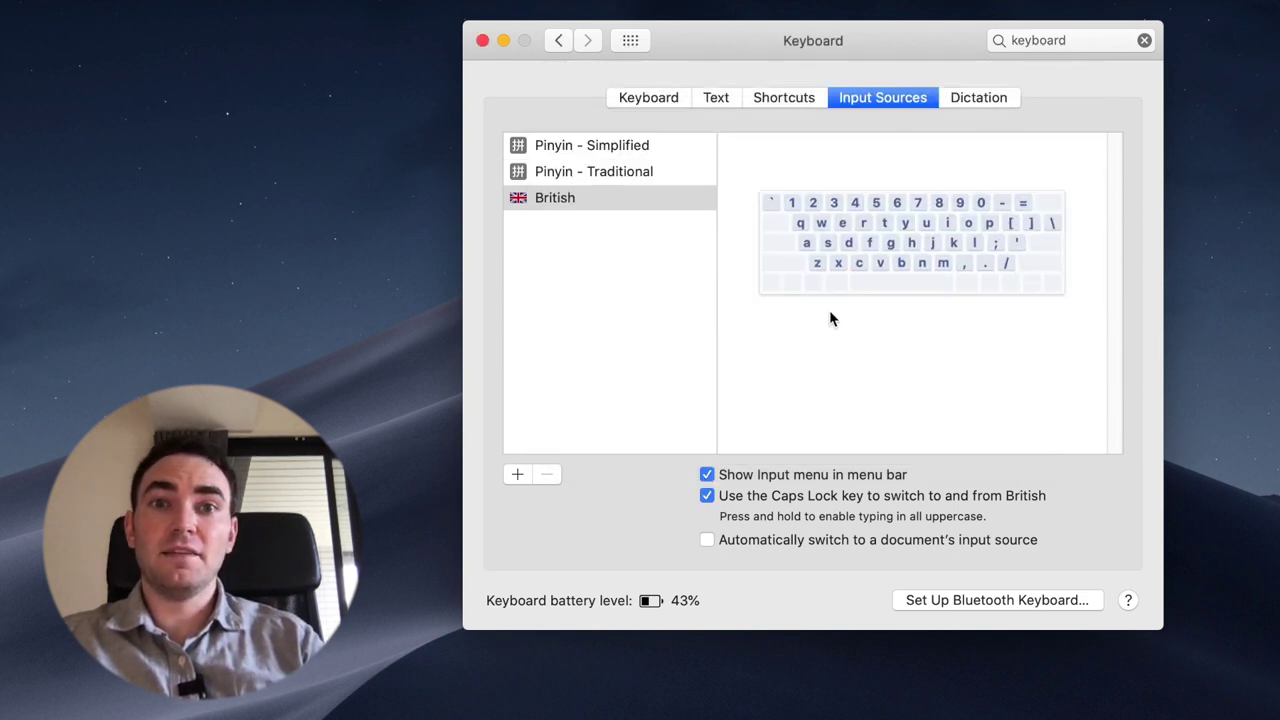
left_click(619, 176)
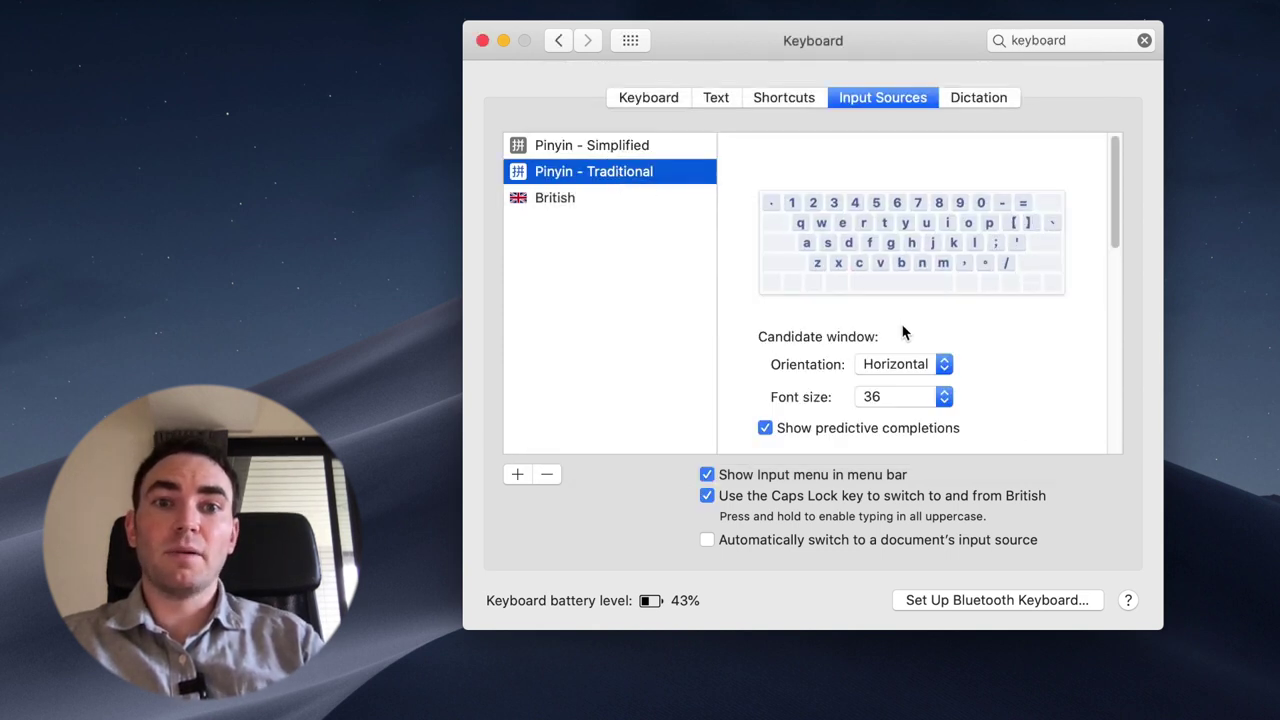
left_click(518, 475)
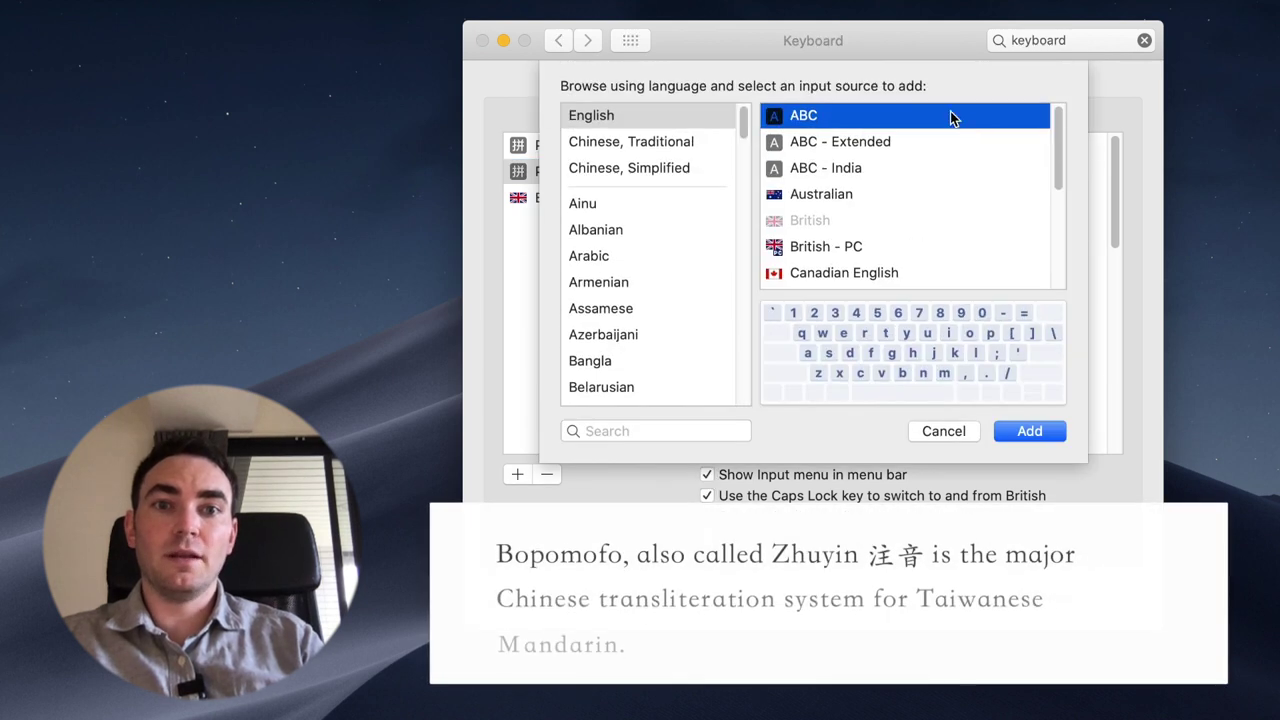
left_click(620, 144)
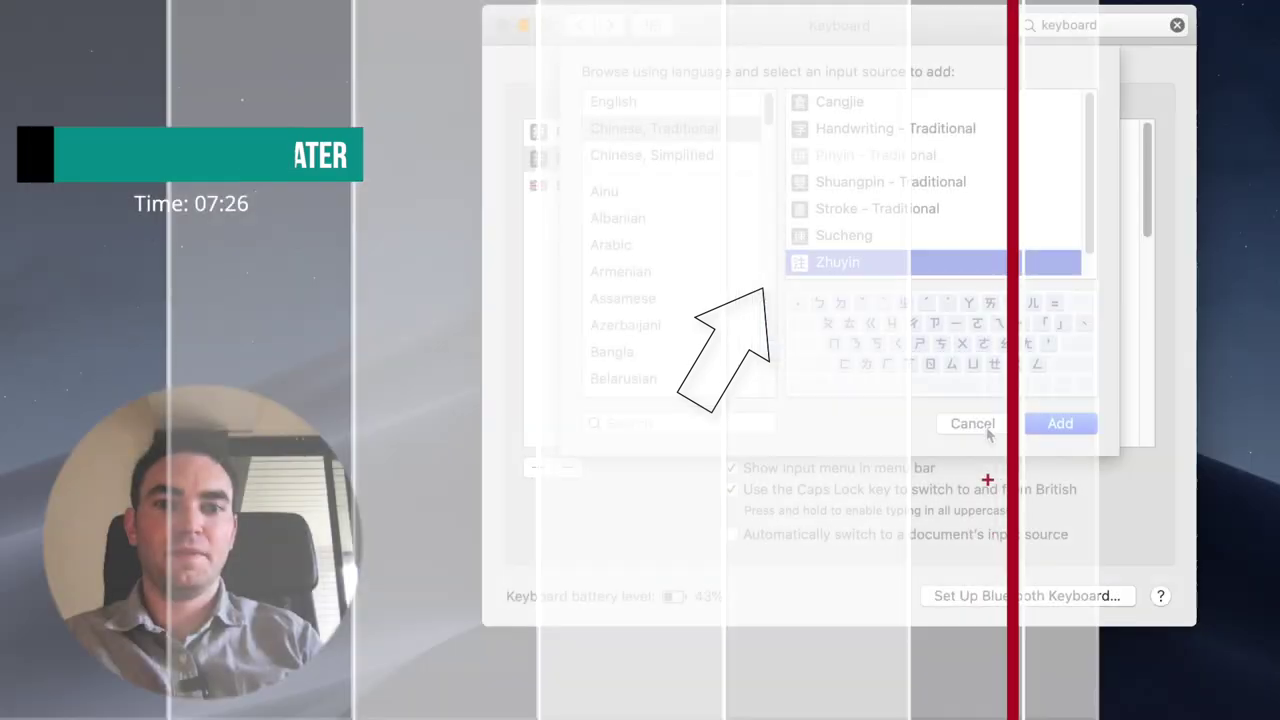
key("Escape")
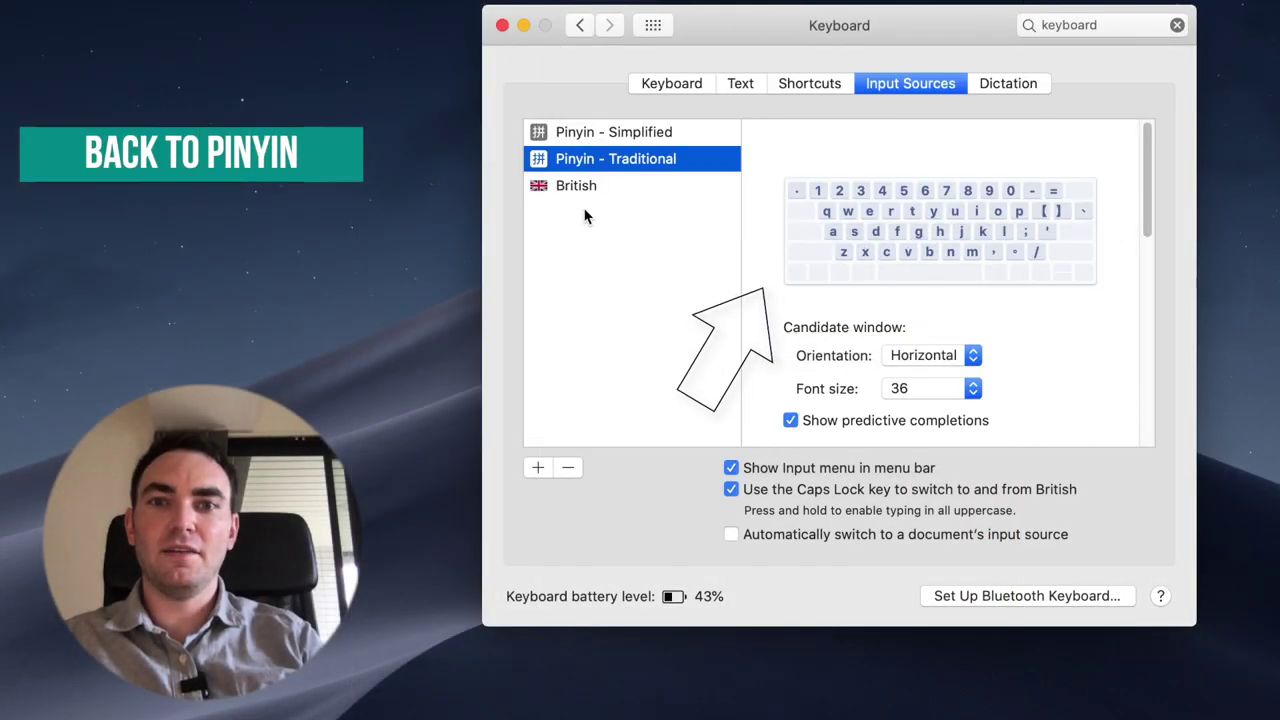
left_click(611, 136)
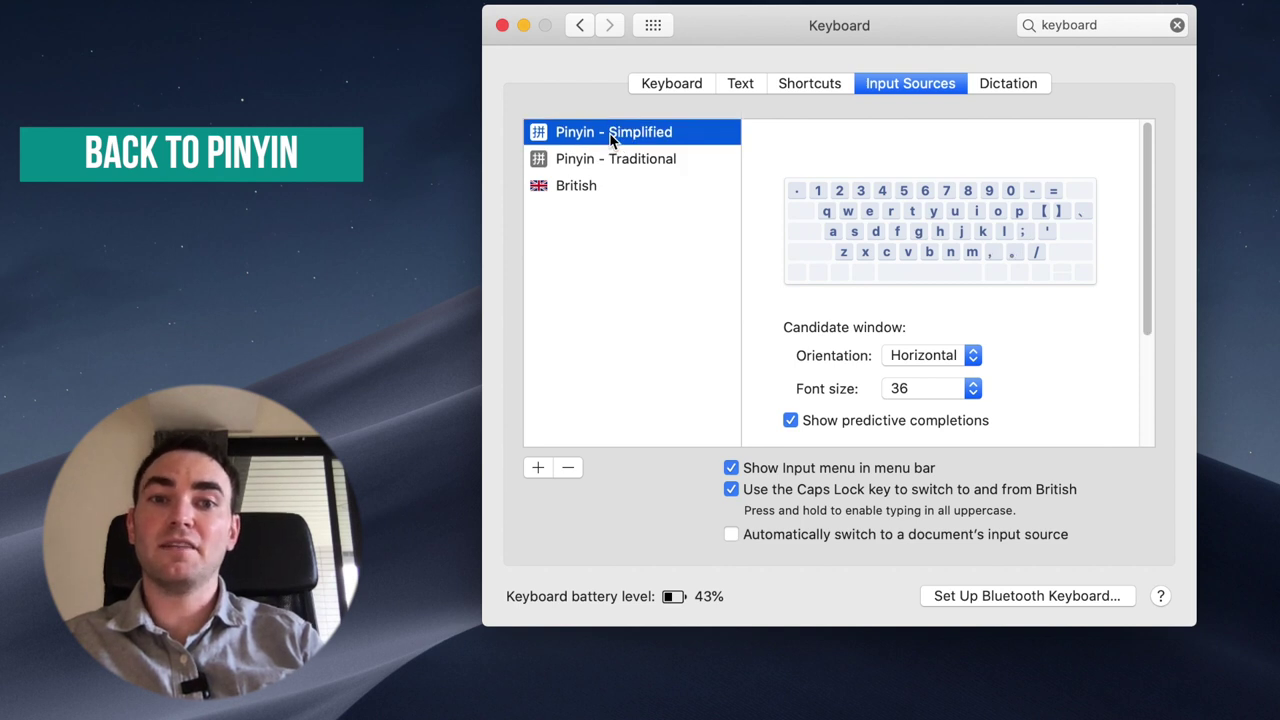
left_click(931, 357)
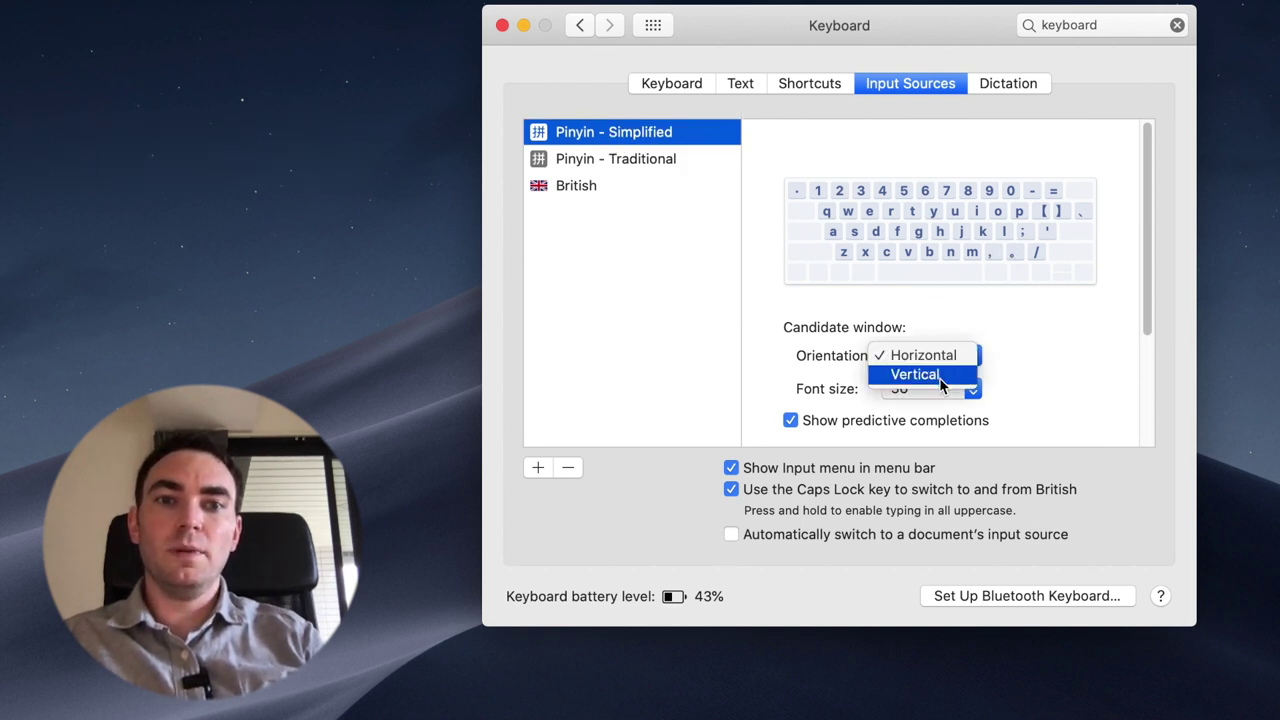
left_click(939, 377)
left_click(932, 389)
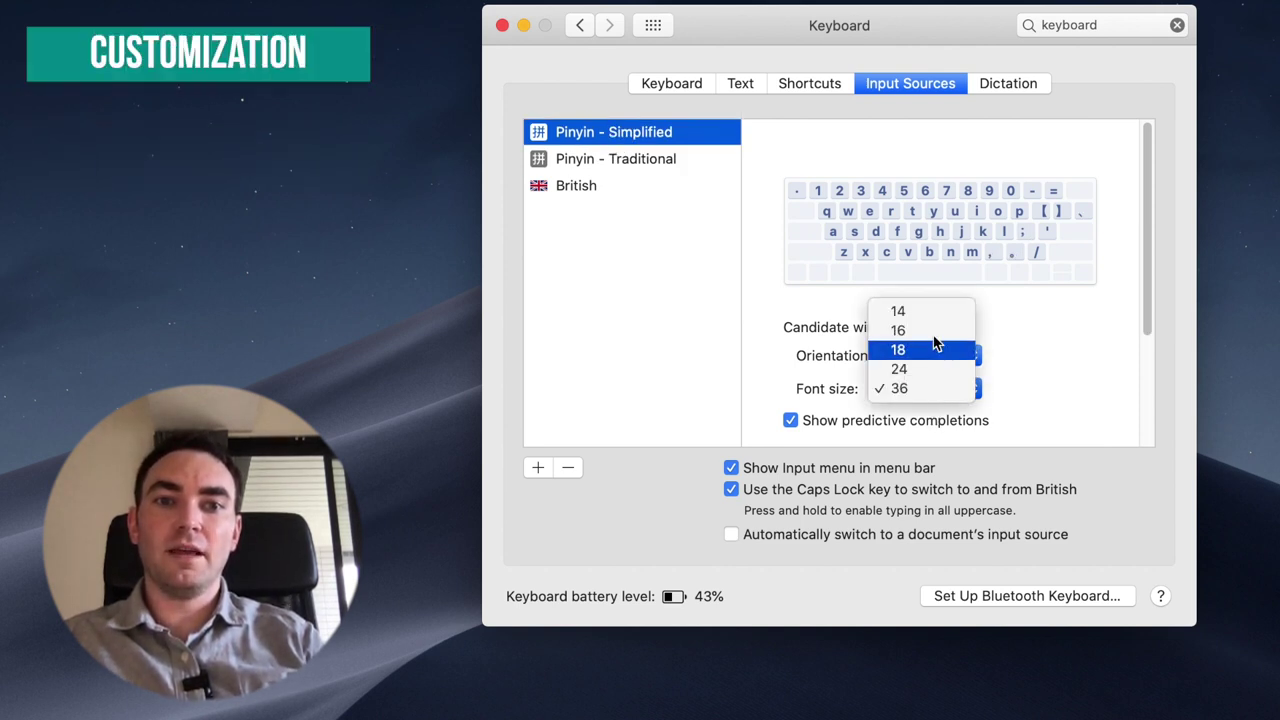
left_click(928, 318)
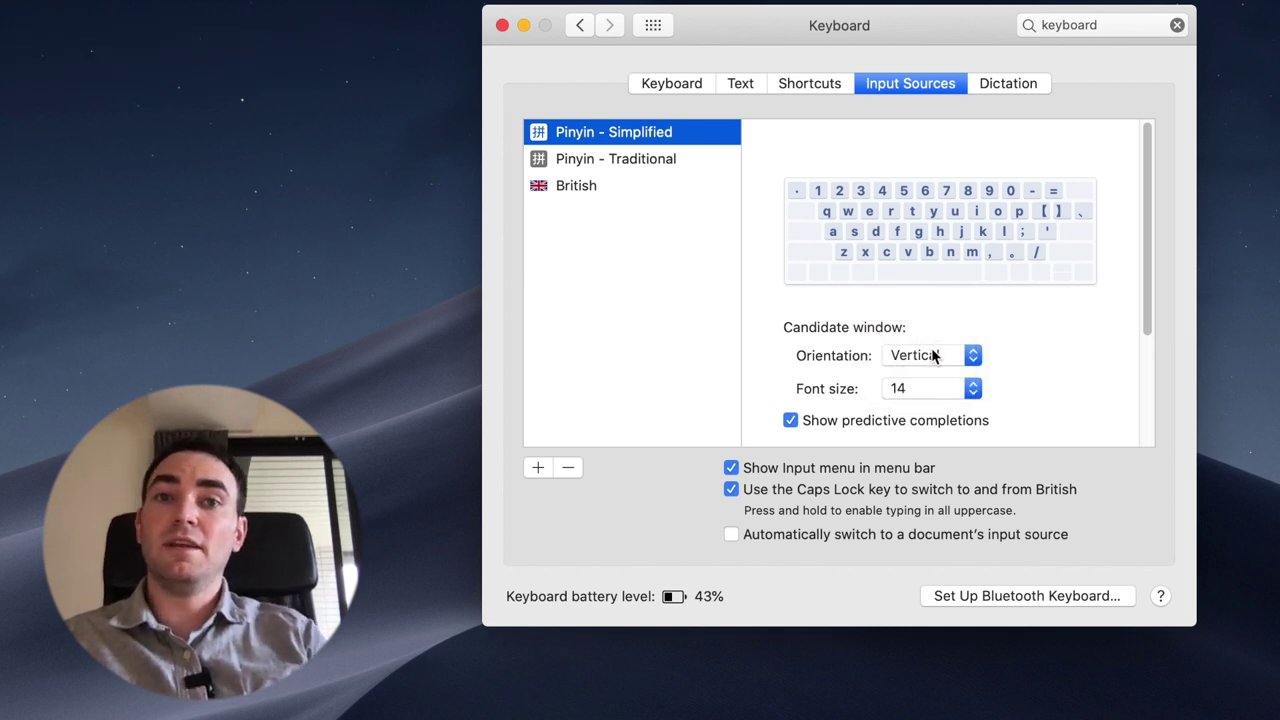
left_click(932, 356)
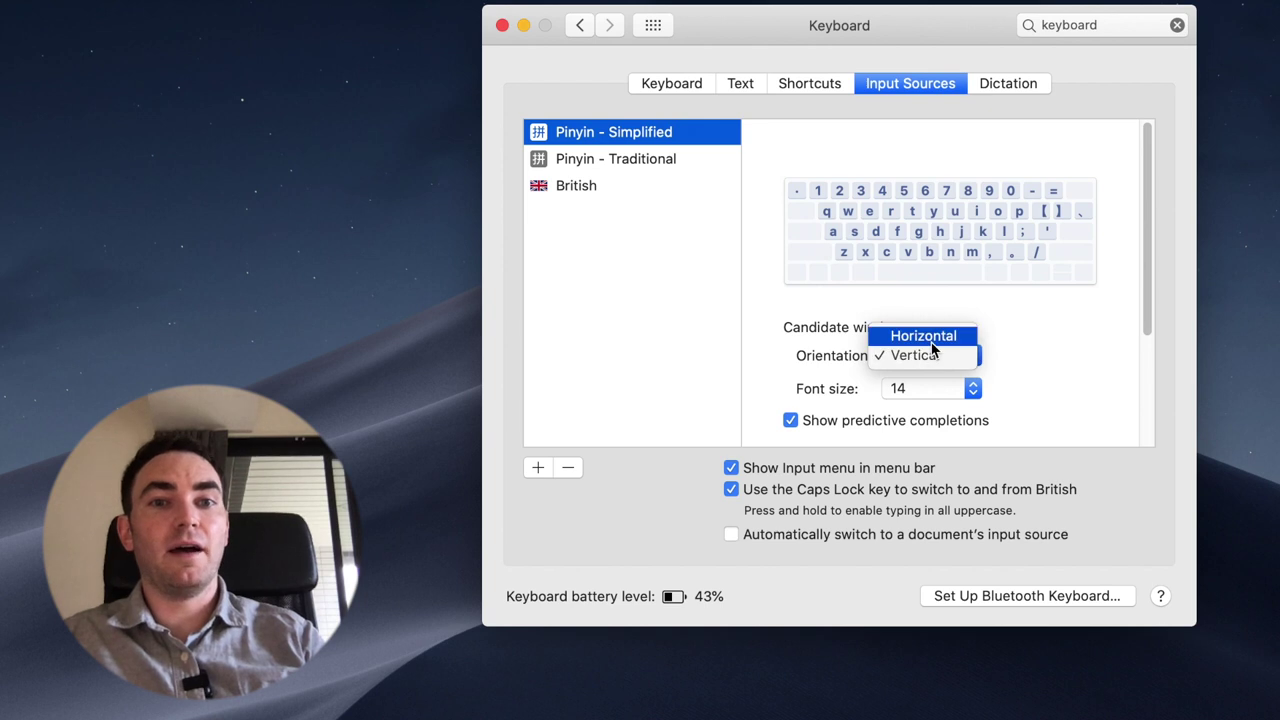
left_click(930, 340)
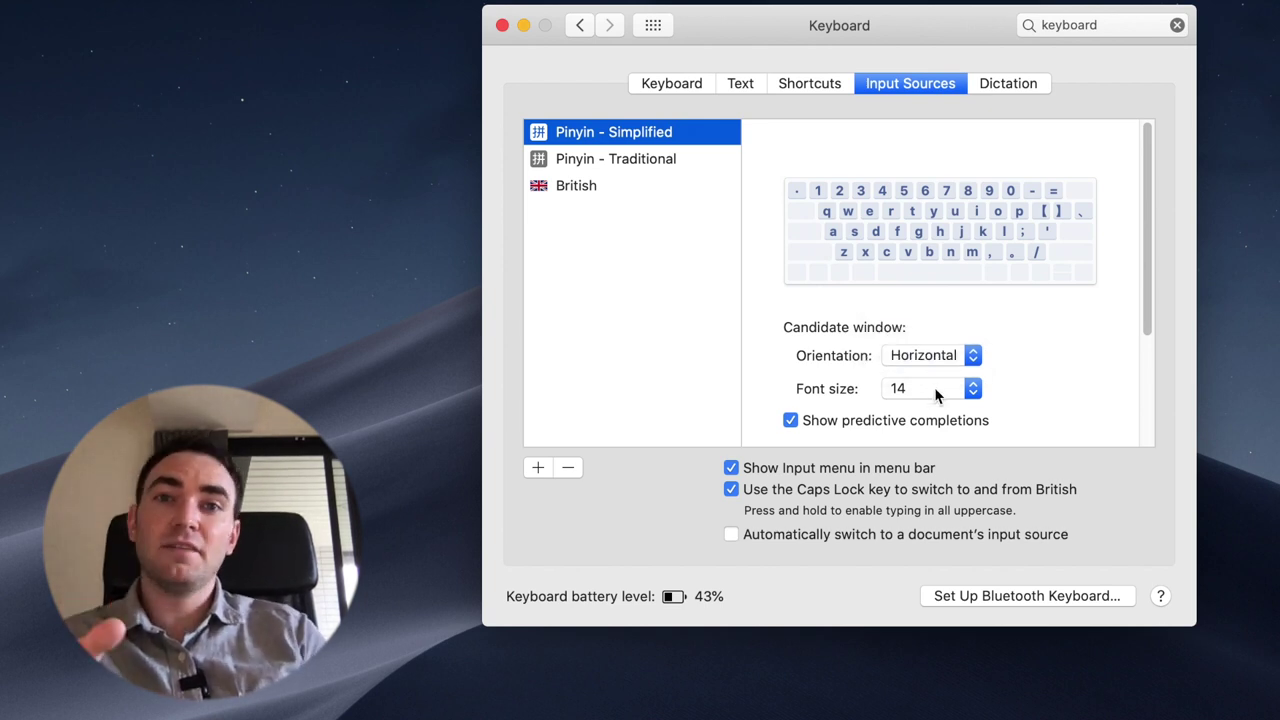
left_click(936, 393)
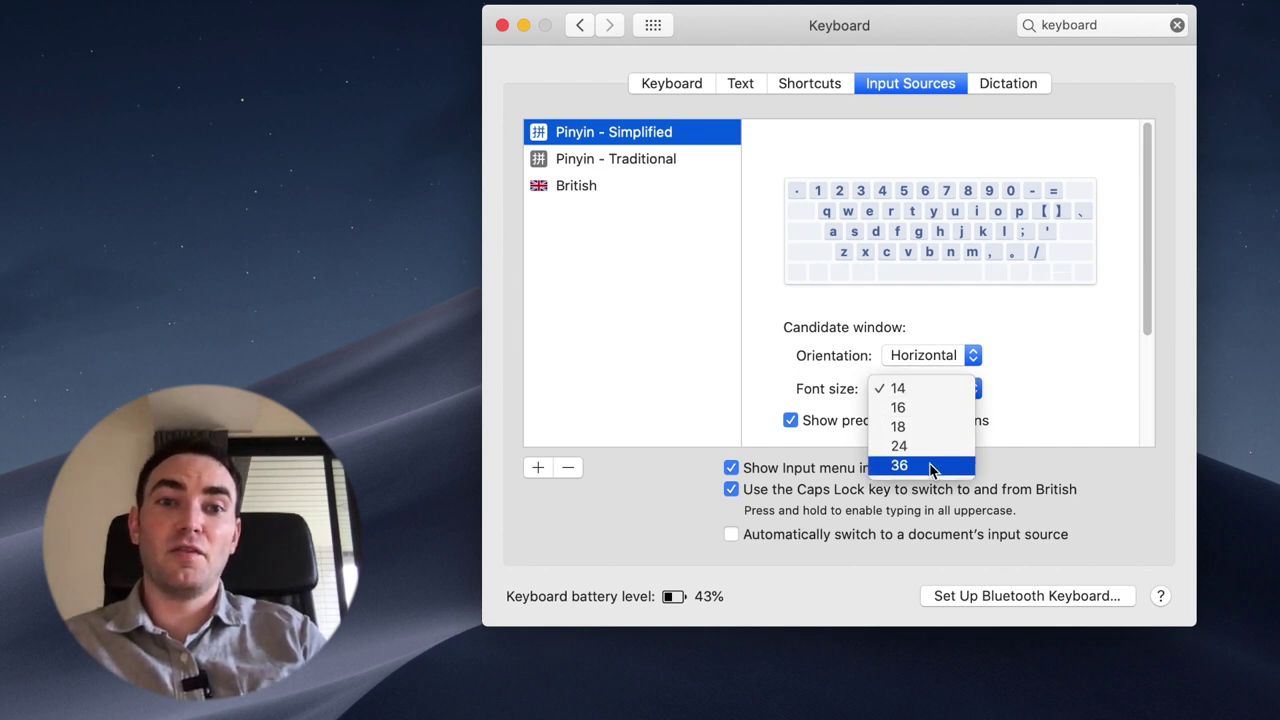
left_click(930, 466)
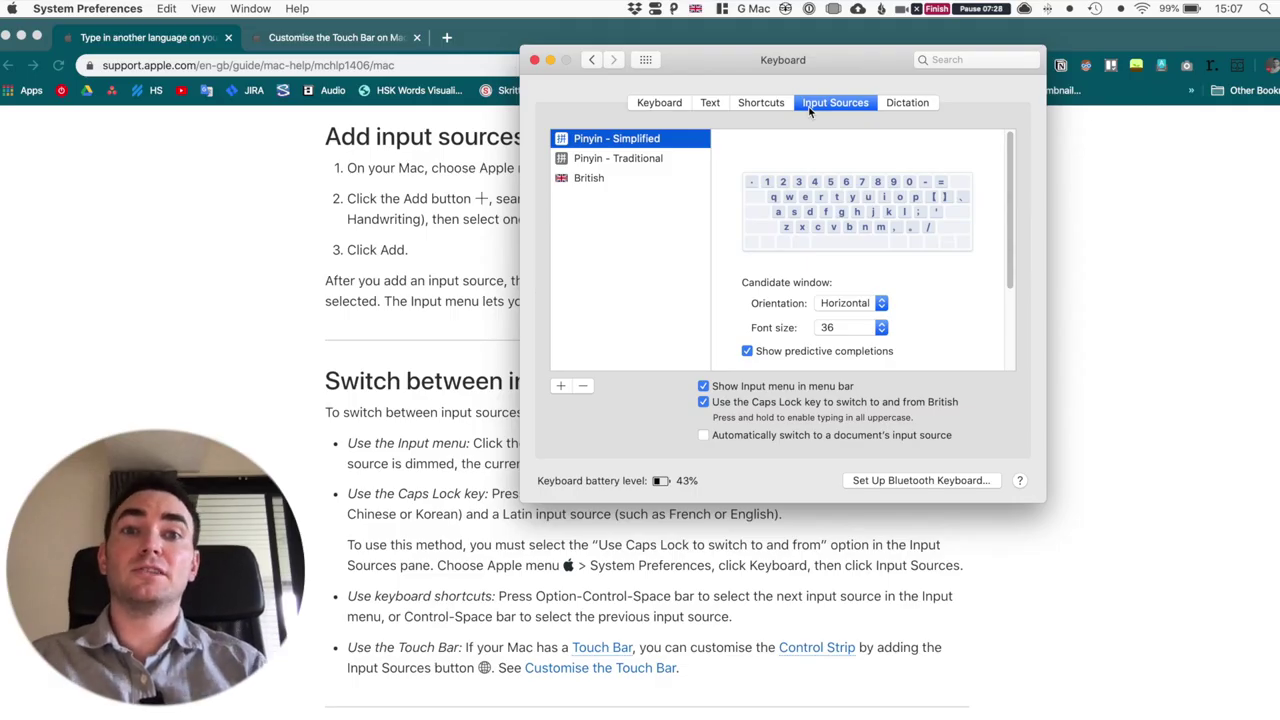
- Review the Shortcuts settings, switch to Pinyin from the menu-bar Input menu, and cycle sources with Ctrl+Space
left_click(772, 104)
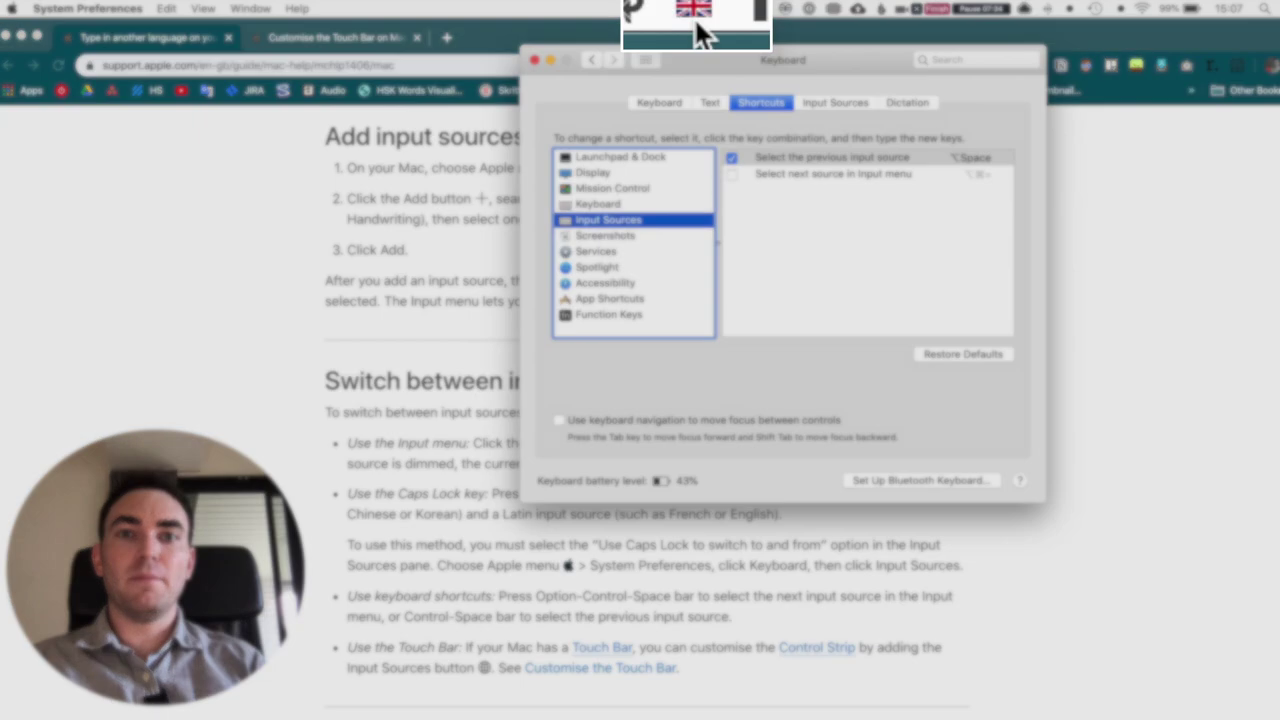
left_click(695, 10)
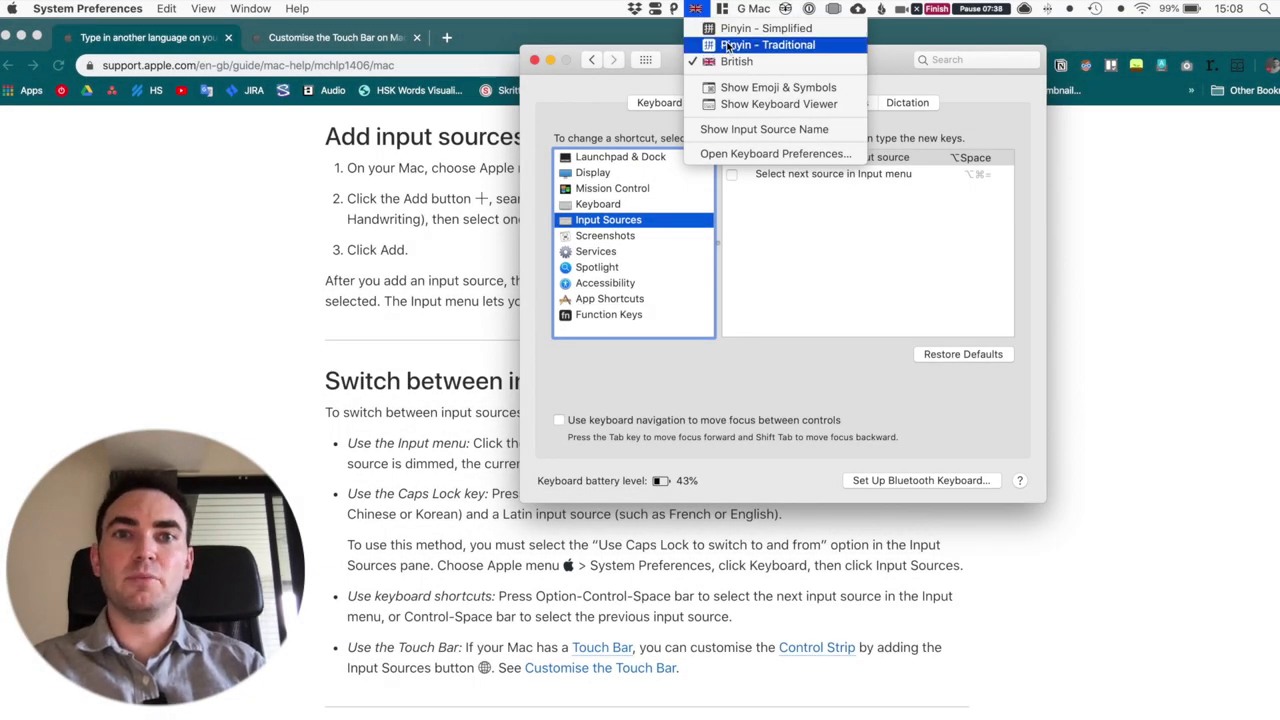
left_click(729, 33)
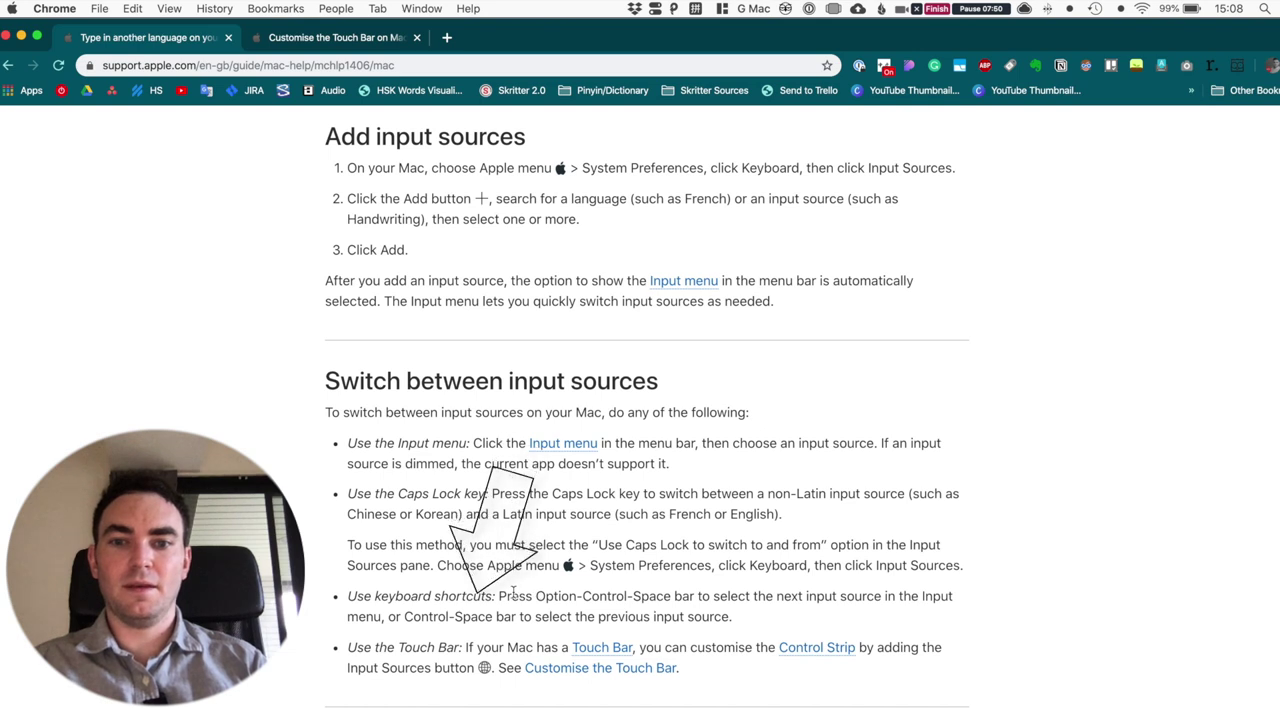
left_click_drag(407, 617, 492, 617)
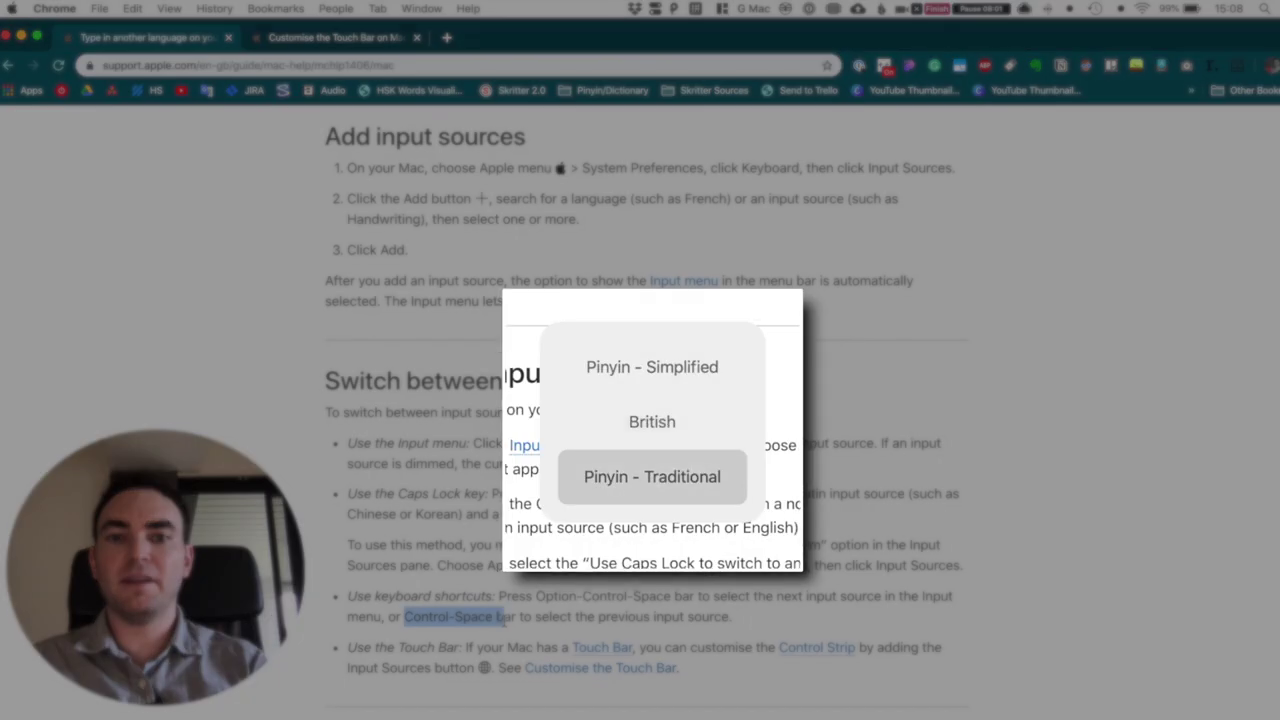
key("ctrl+space")
key("ctrl+space")
key("ctrl+space")
key("ctrl+space")
key("ctrl+space")
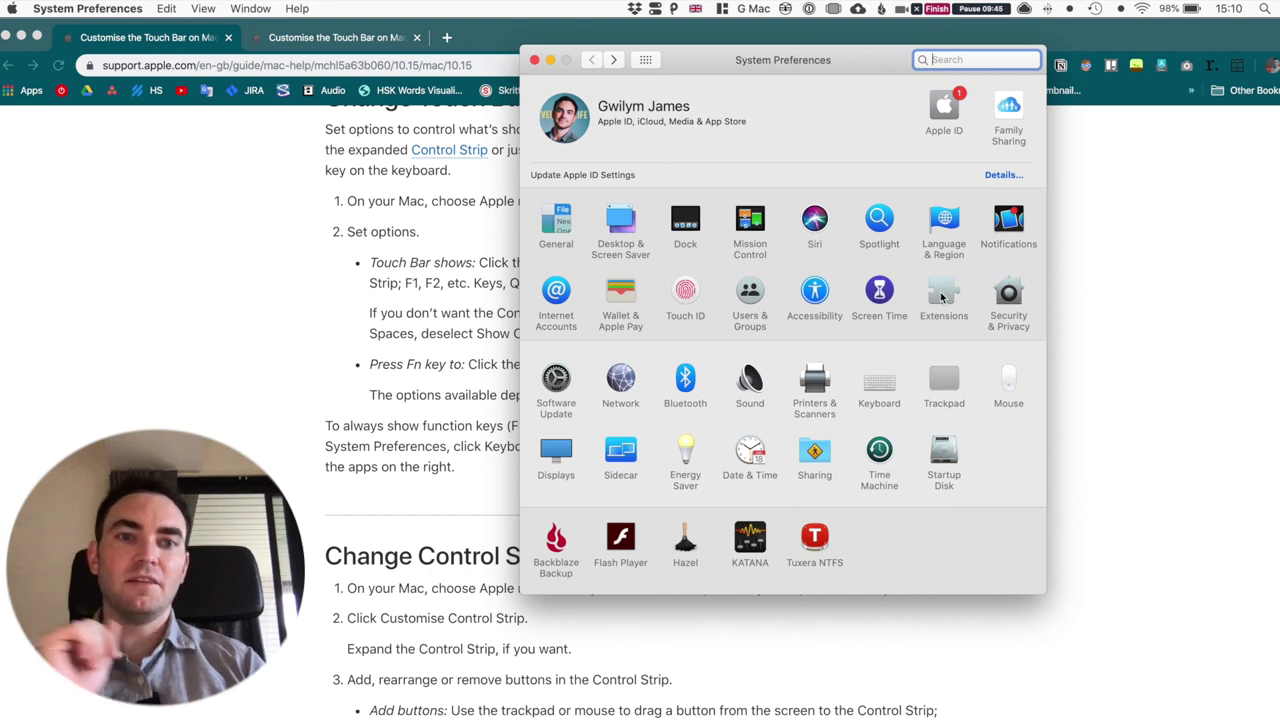
- Put the Input Sources item into the Control Strip under Extensions > Touch Bar
left_click(941, 303)
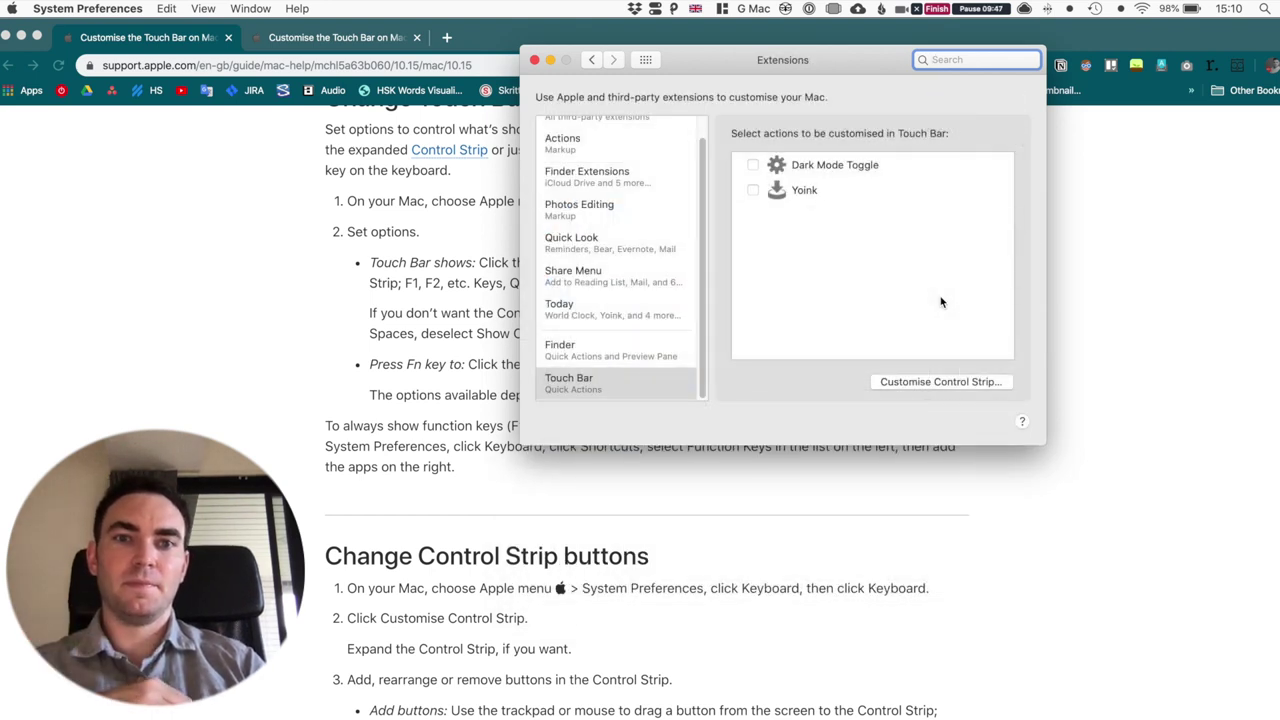
left_click(927, 382)
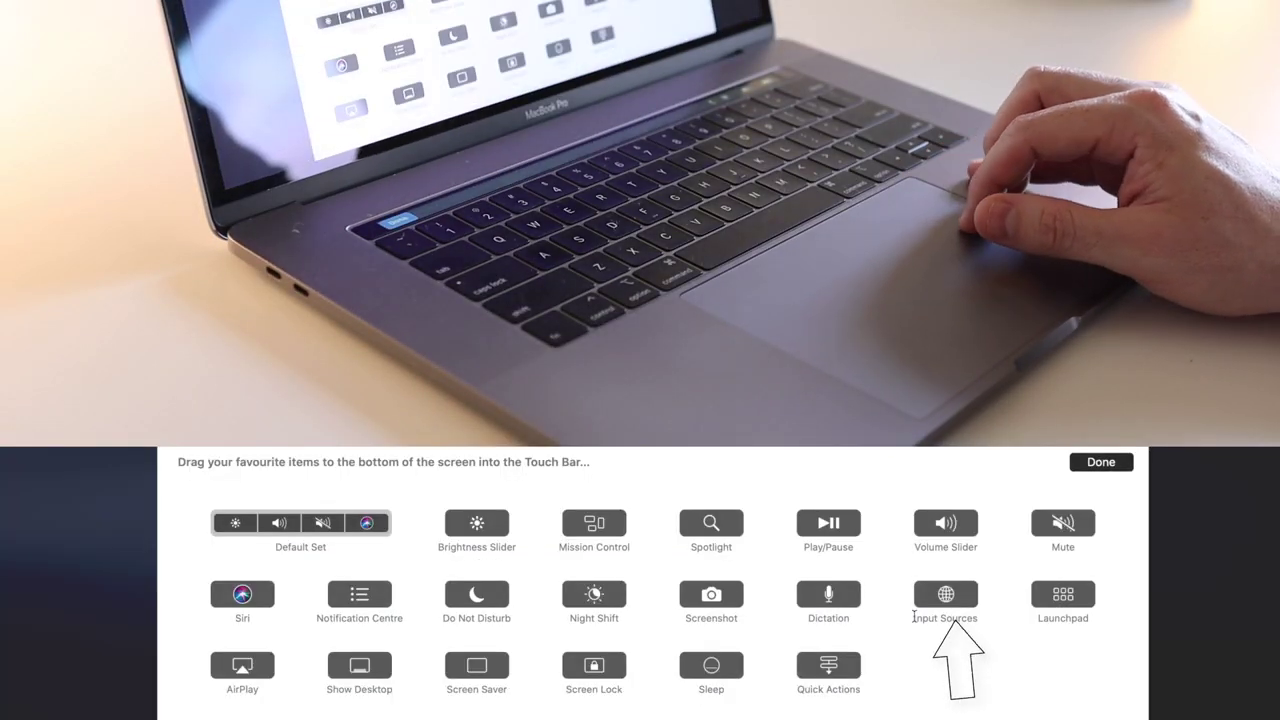
left_click_drag(947, 598, 945, 719)
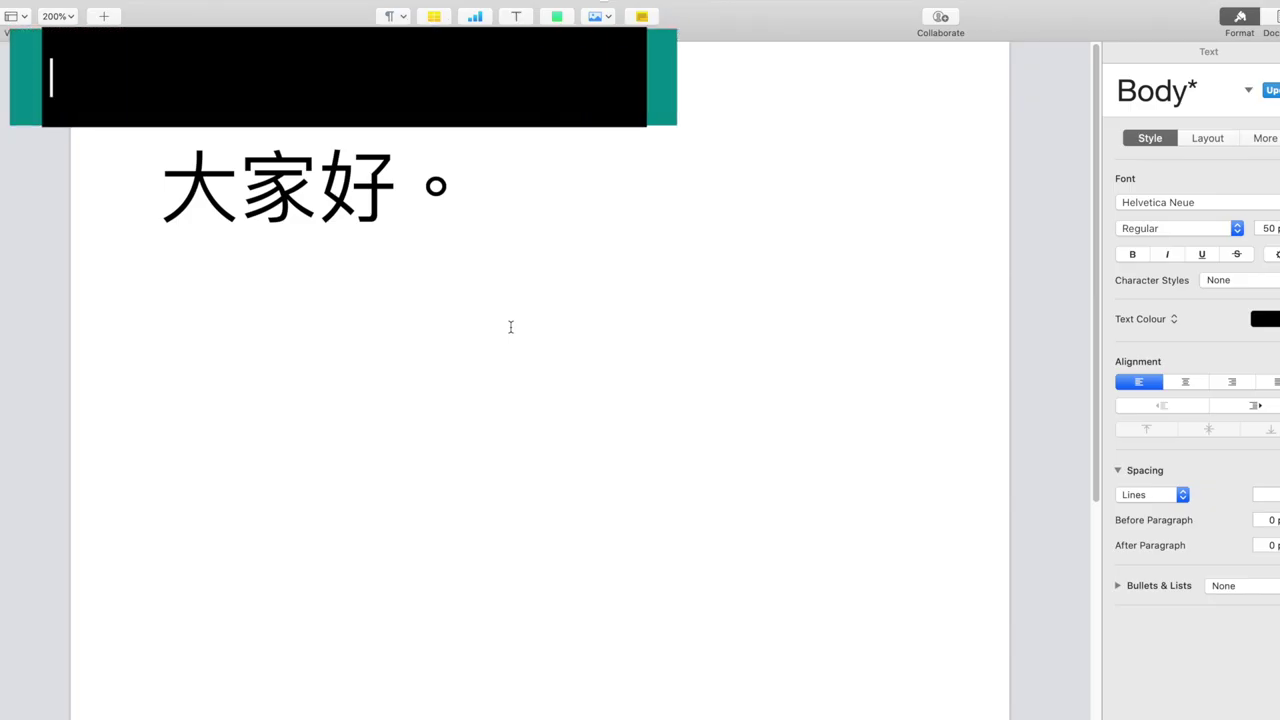
- Type the pinyin line da4 jia1 hao3 after the 大家好。 line
left_click_drag(488, 211, 190, 198)
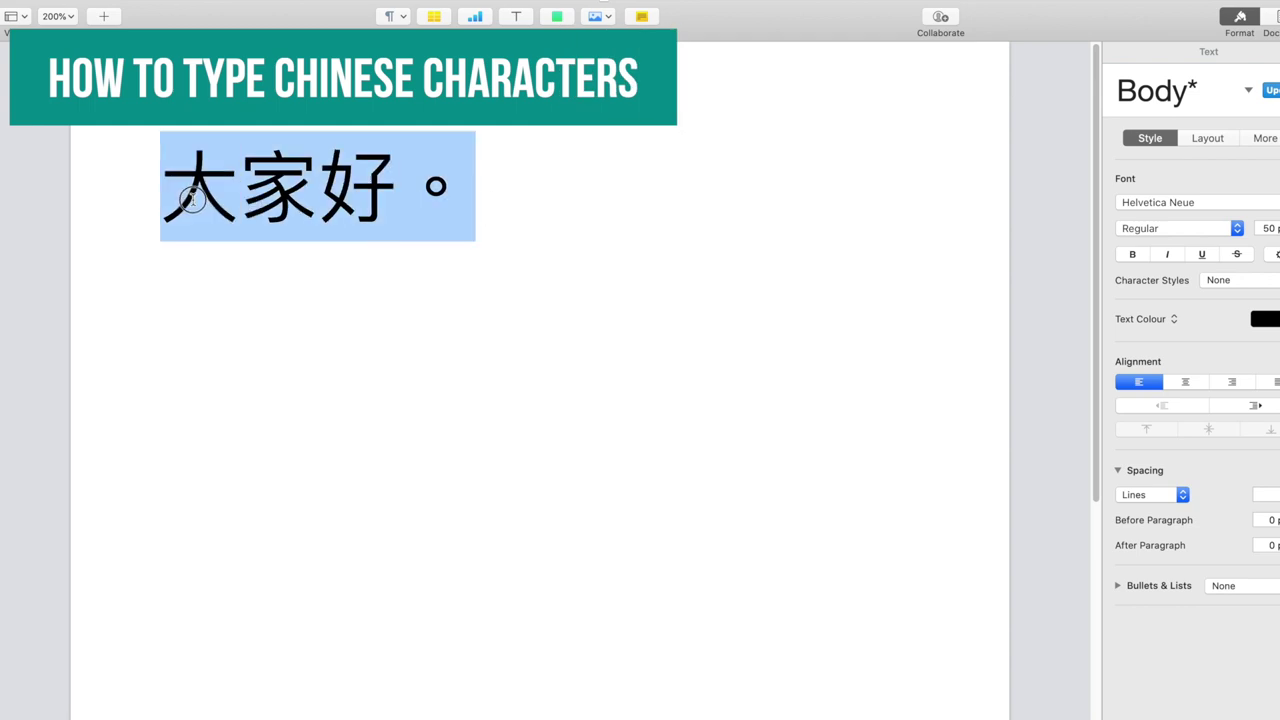
left_click(494, 183)
left_click_drag(494, 183, 195, 181)
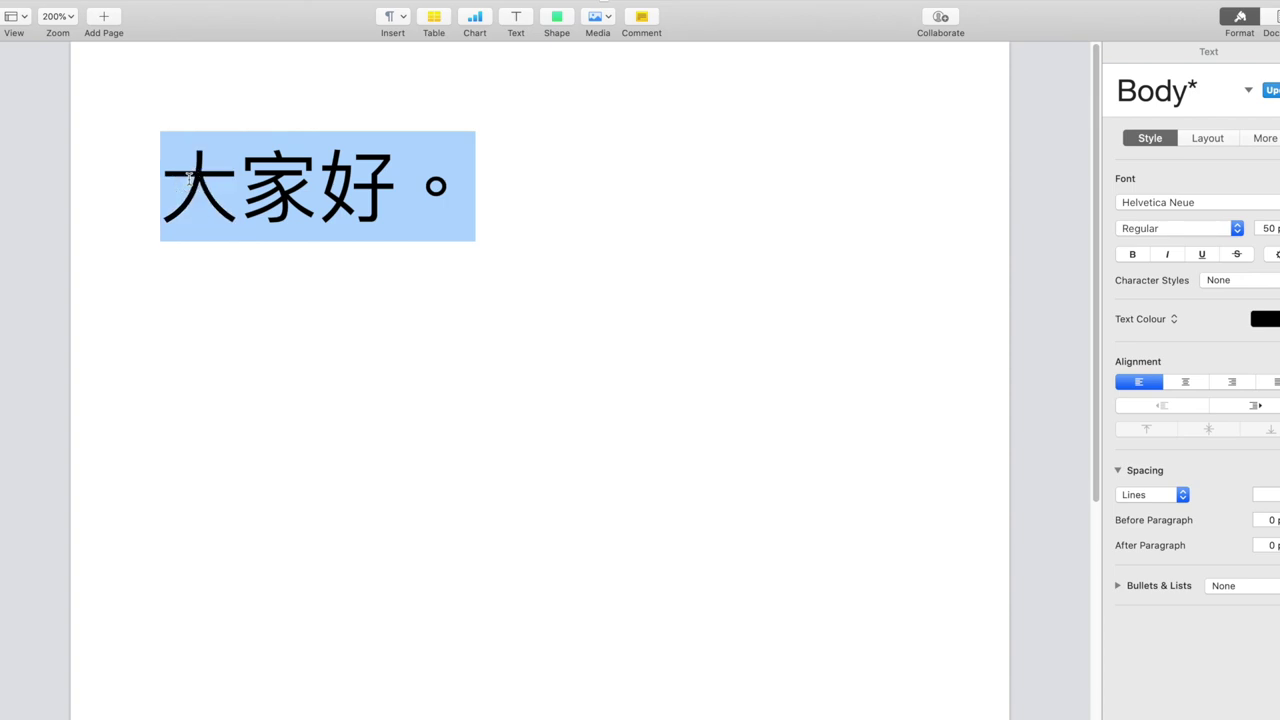
left_click(480, 180)
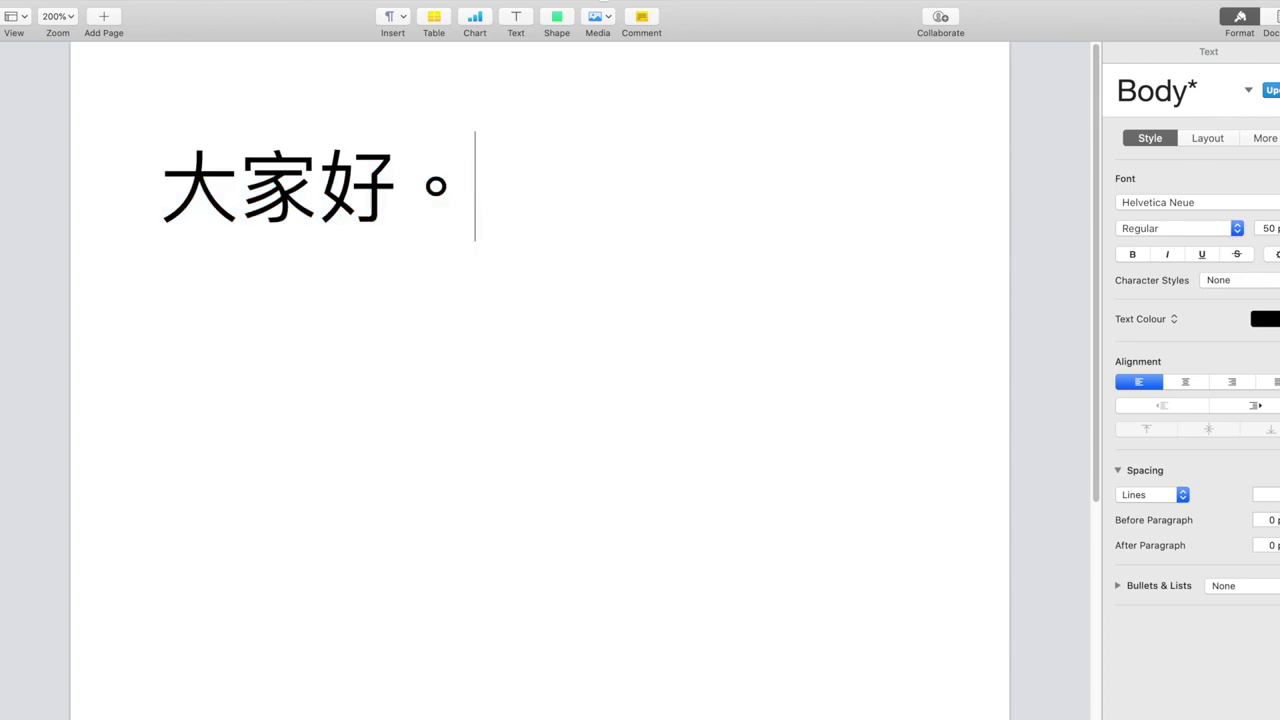
type("da")
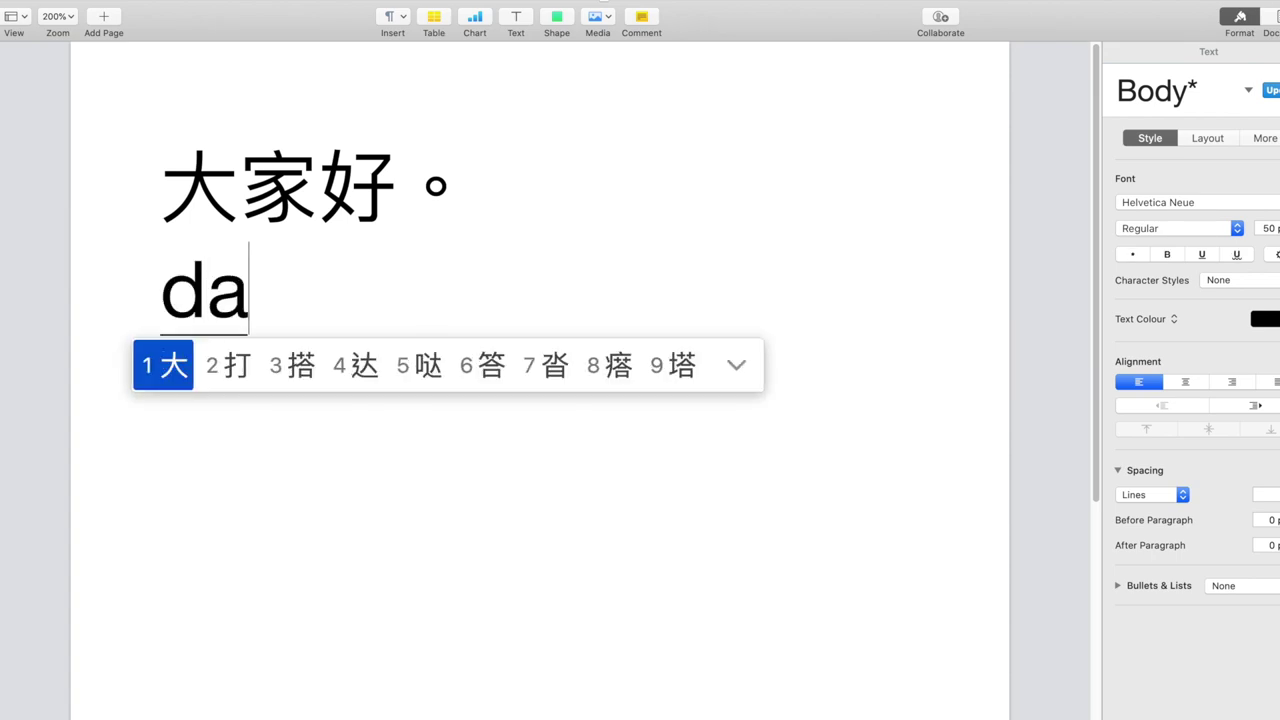
key("Return")
type("jia")
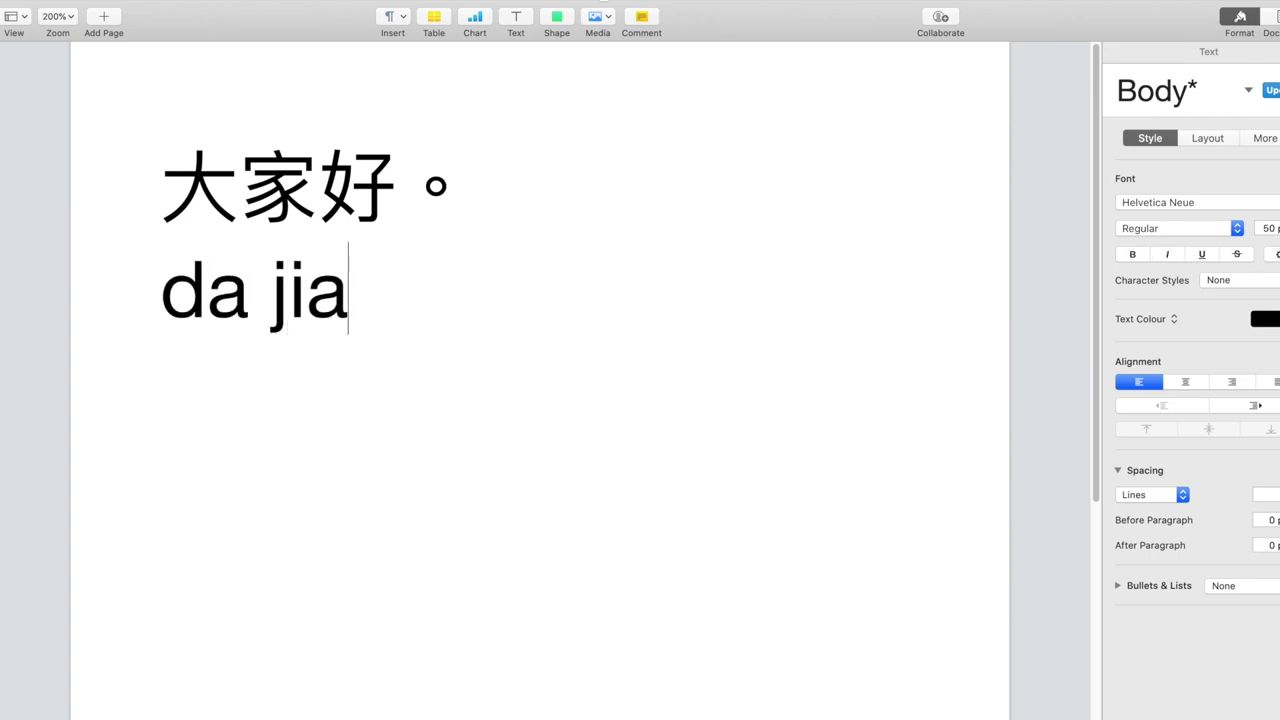
type(" hao")
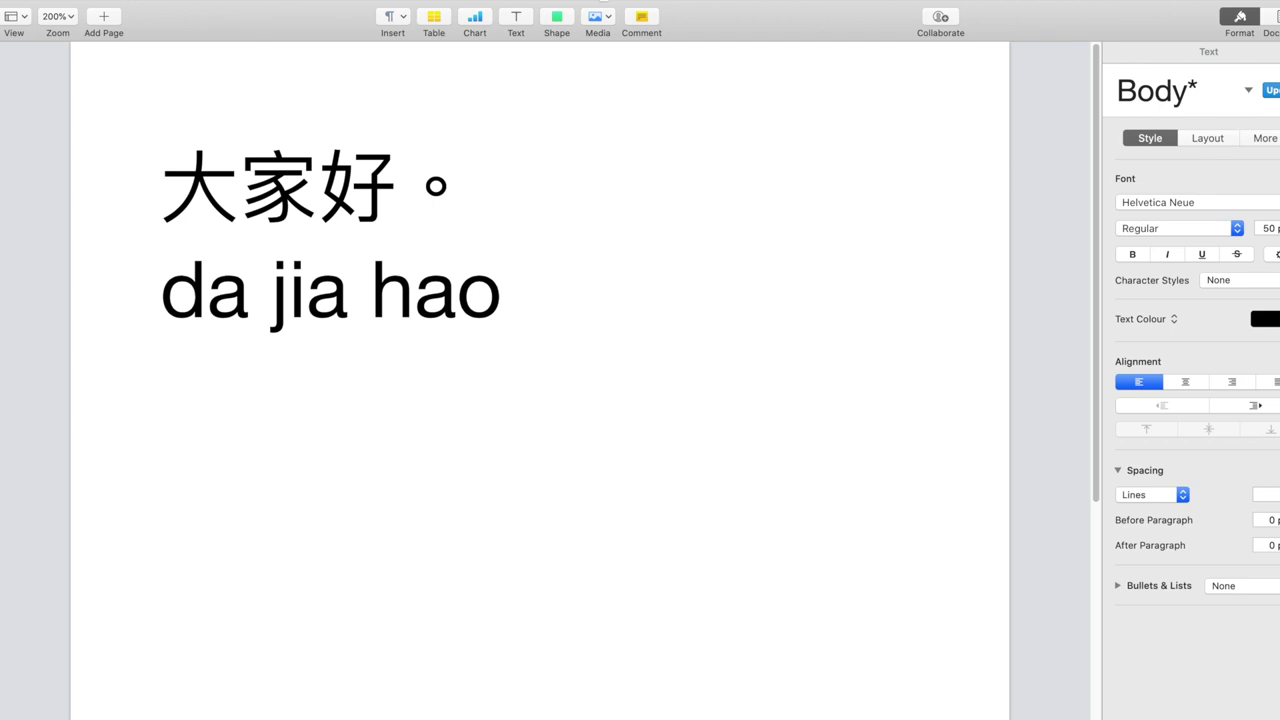
type("4")
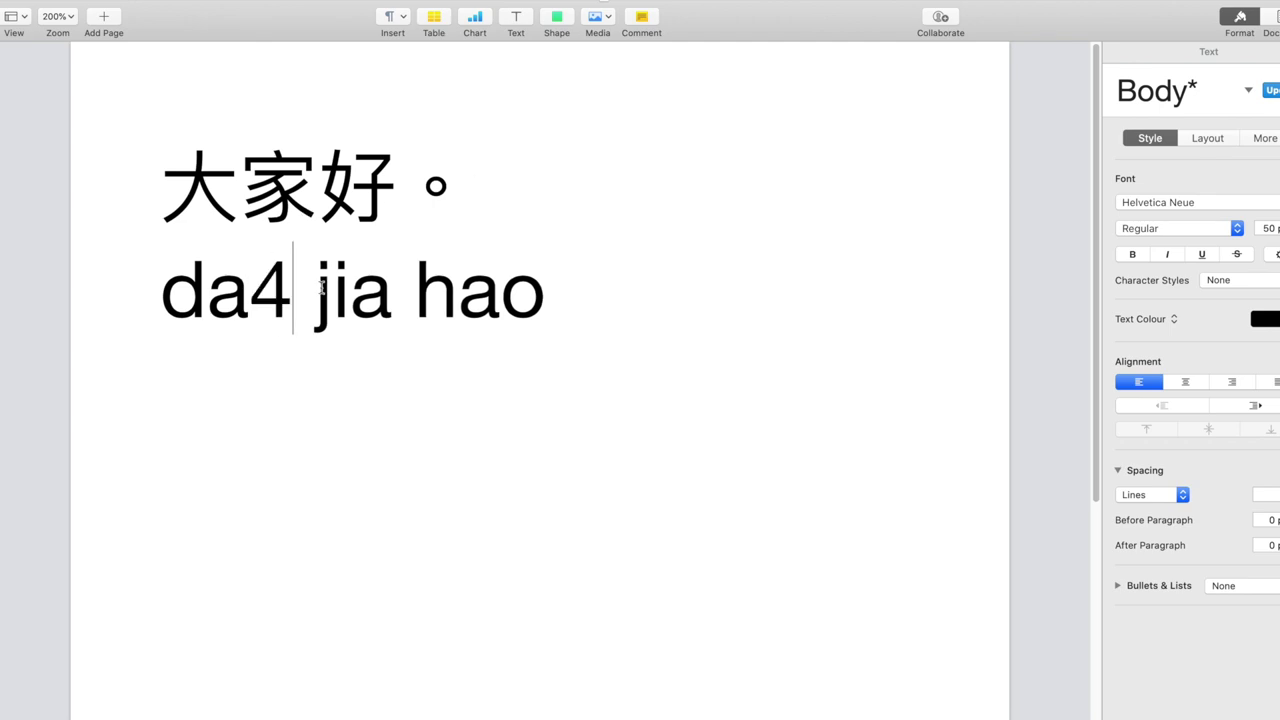
left_click(390, 297)
type("1 hao")
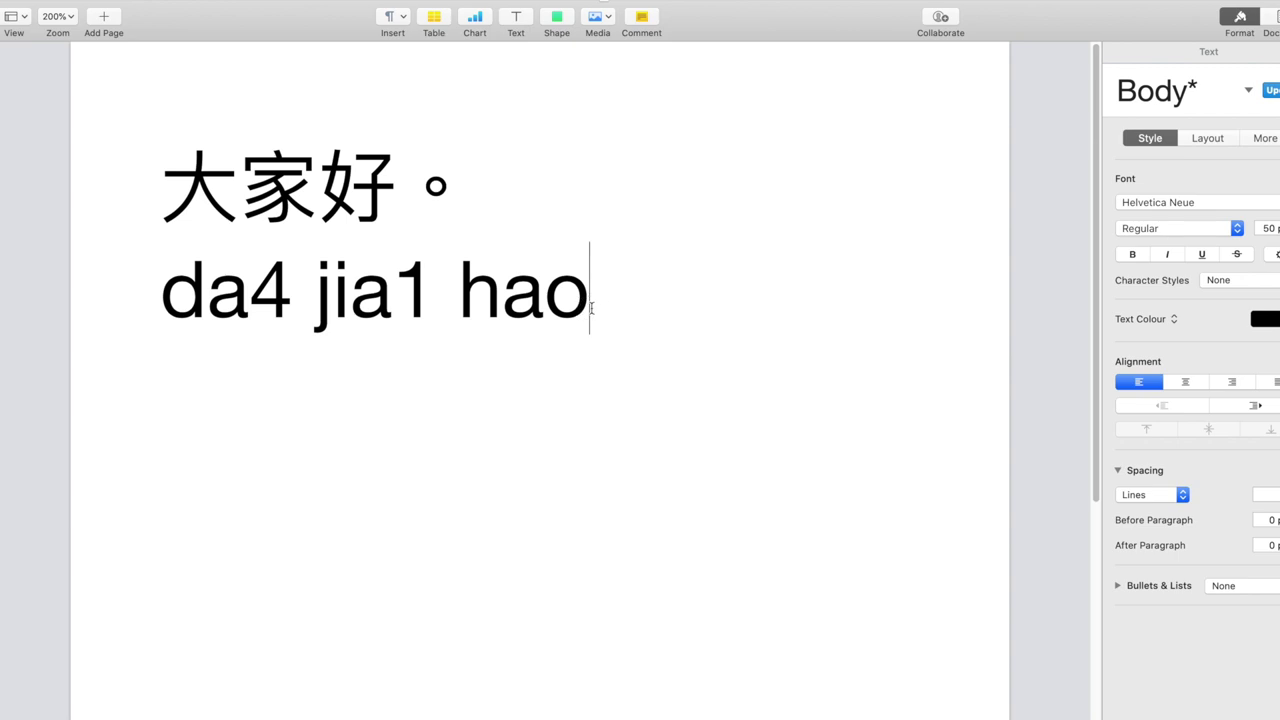
type("3")
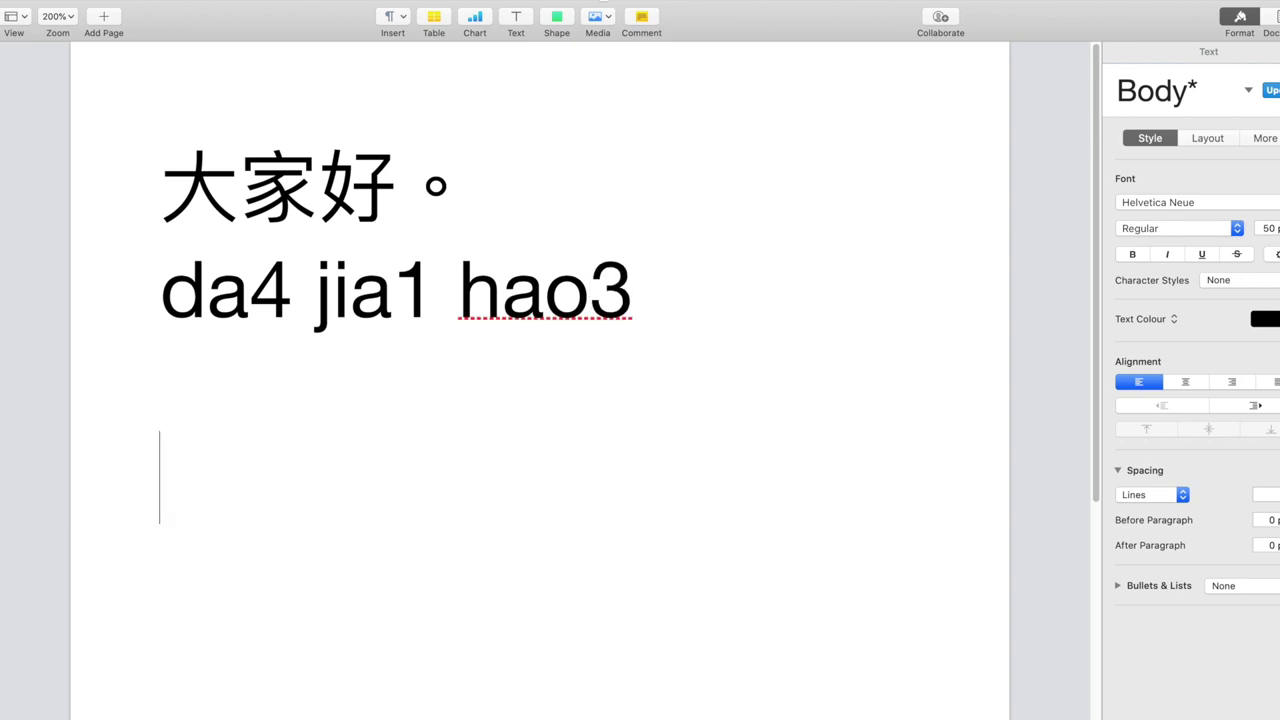
- Switch to Pinyin - Simplified, write 大家好。 from da, jia, hao, then start da jia hao below
key("ctrl+space")
type("da")
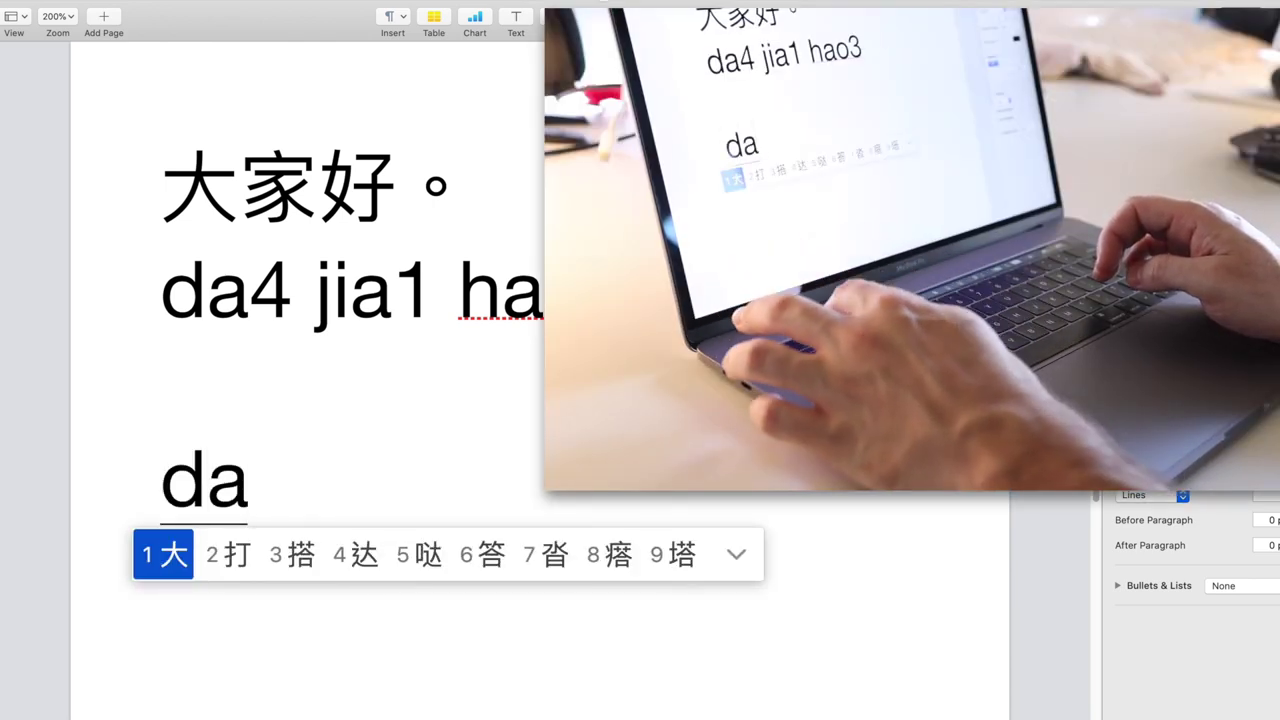
key("space")
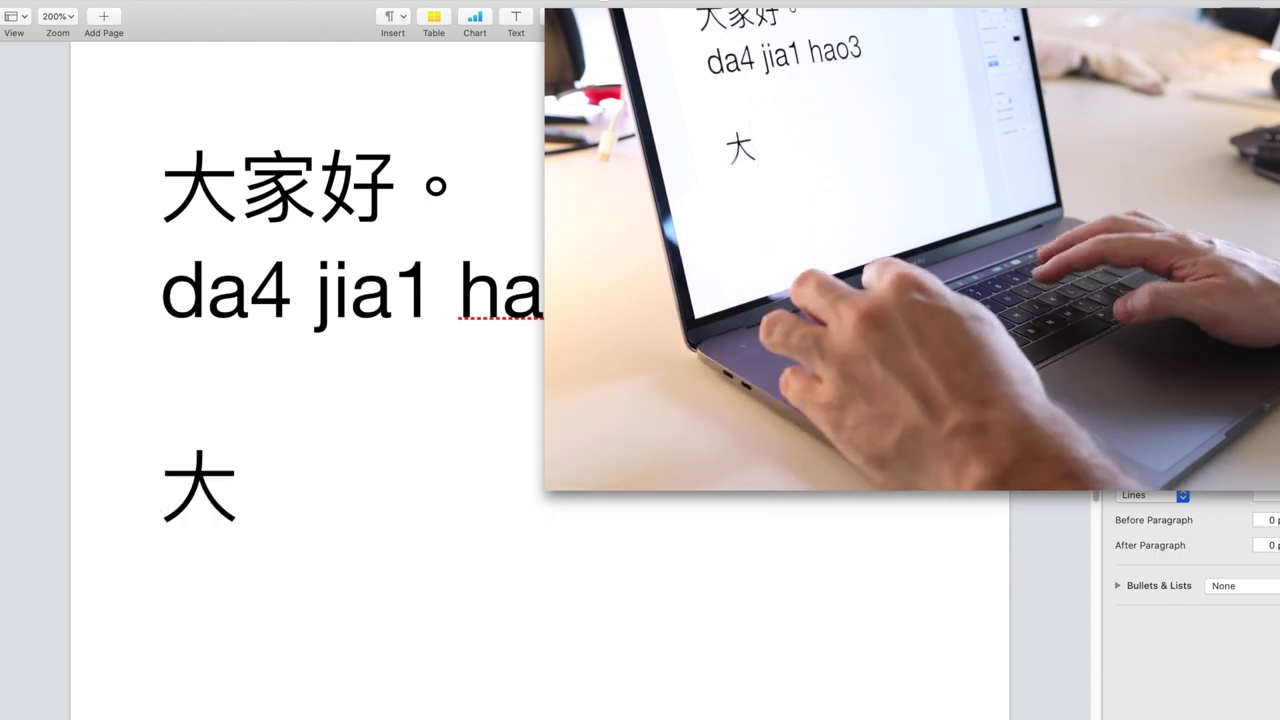
type("jia")
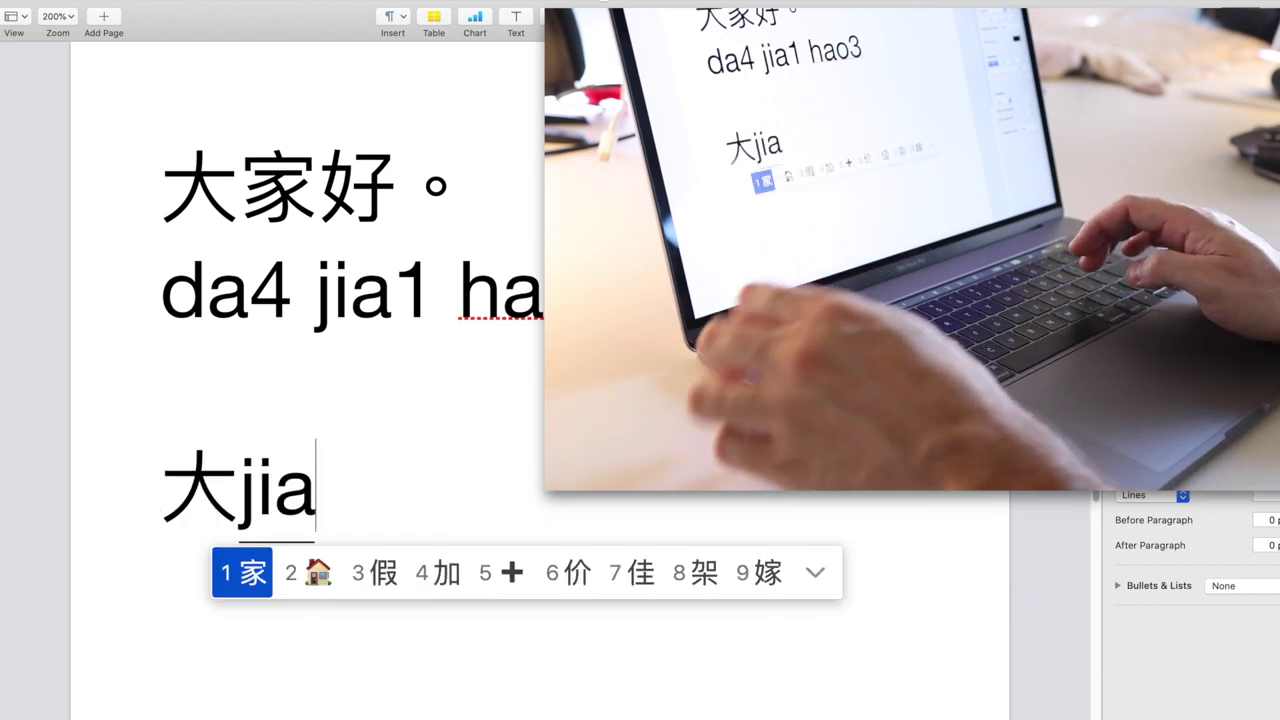
key("space")
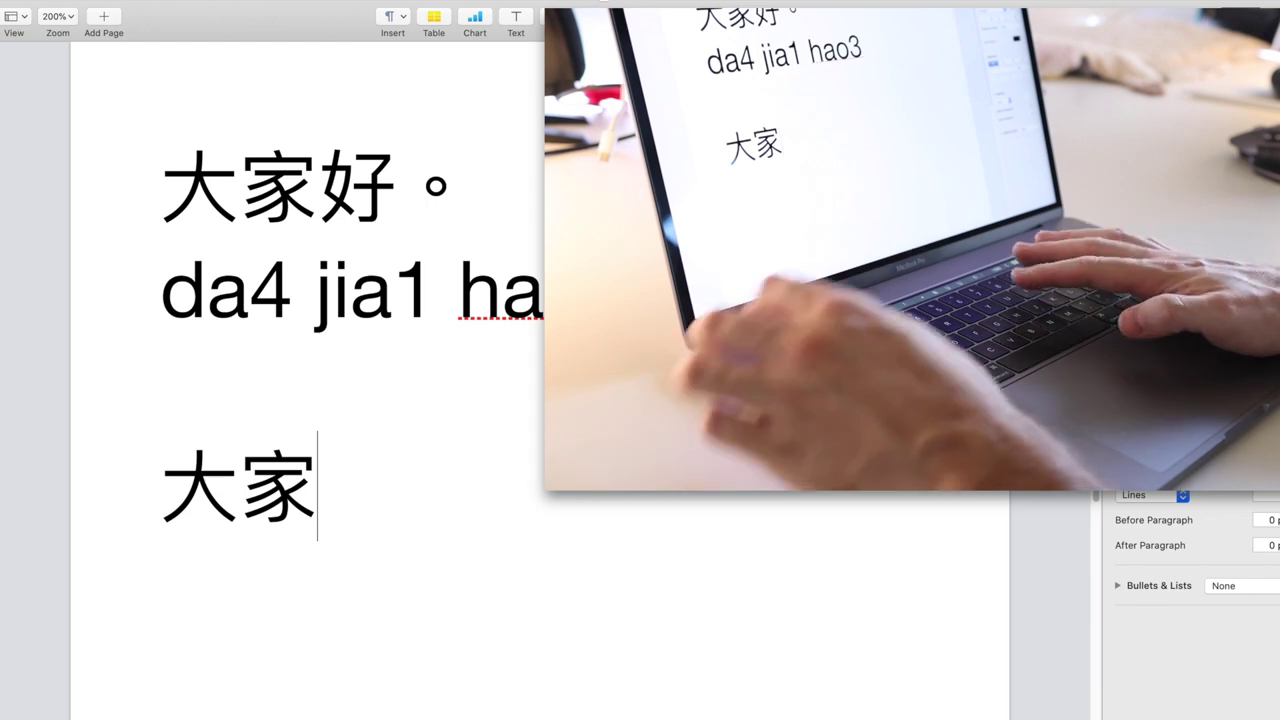
type("hao")
key("space")
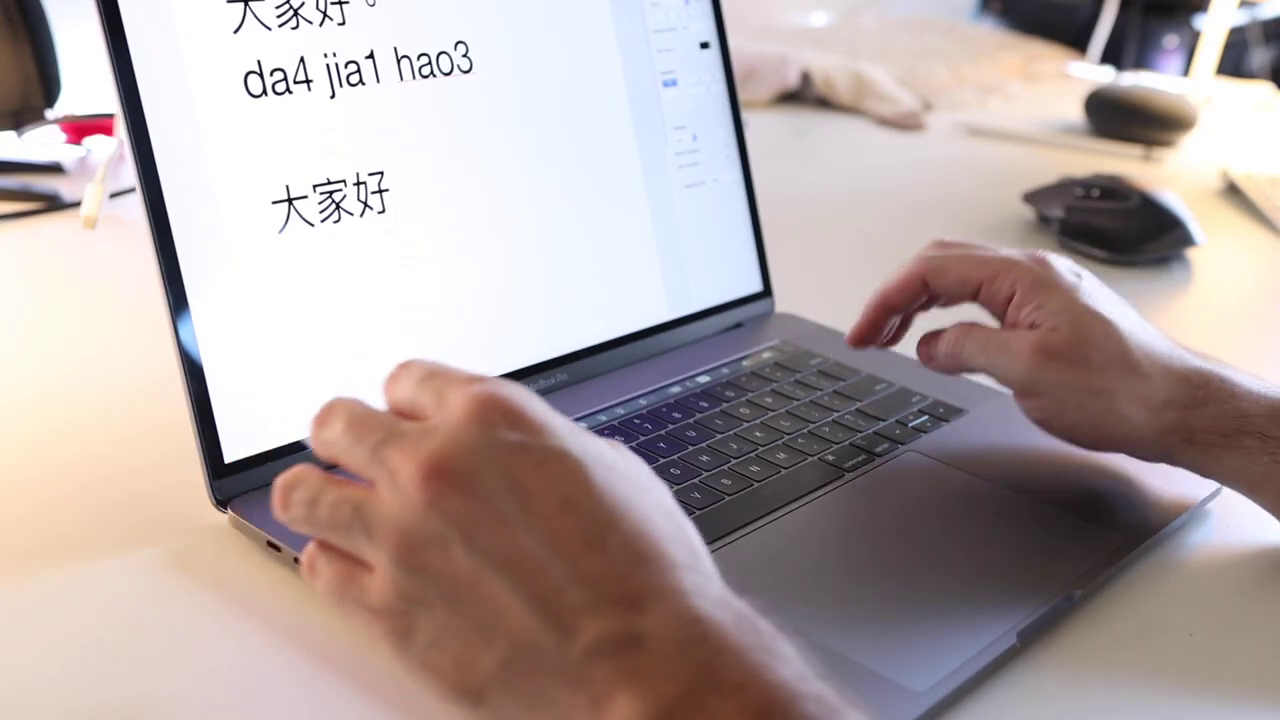
type(".")
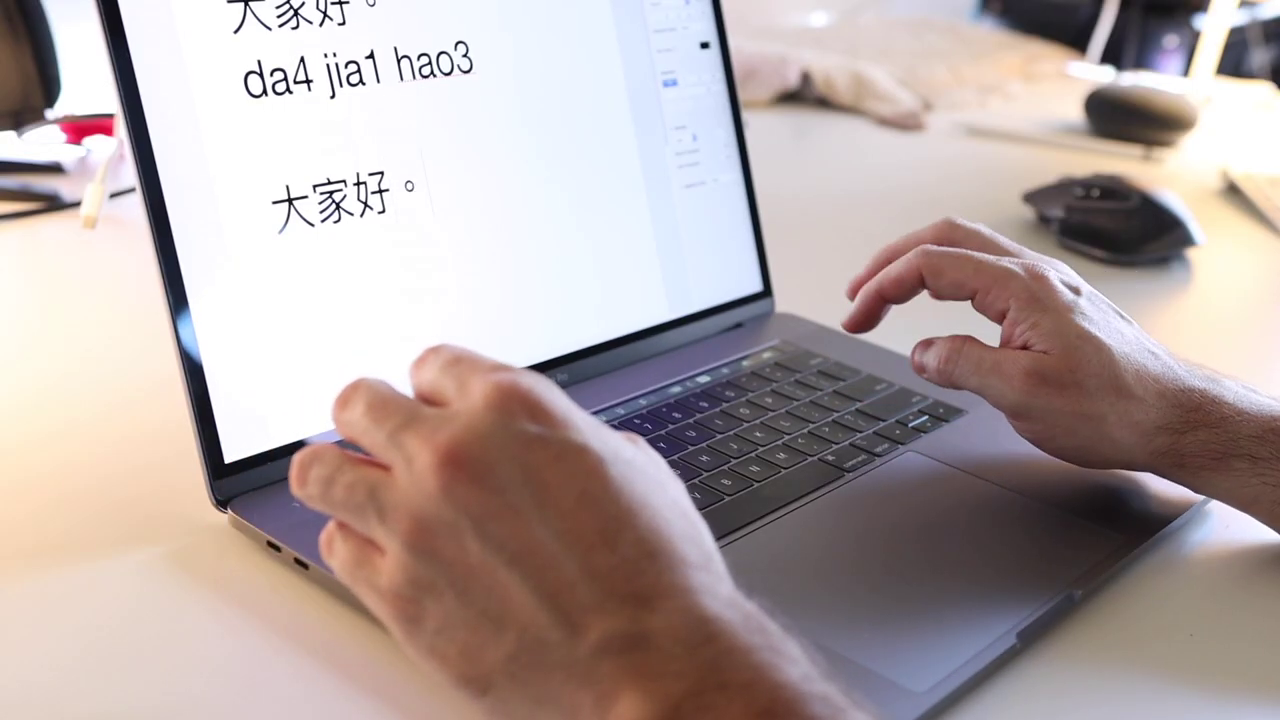
key("Return")
type("da jia h")
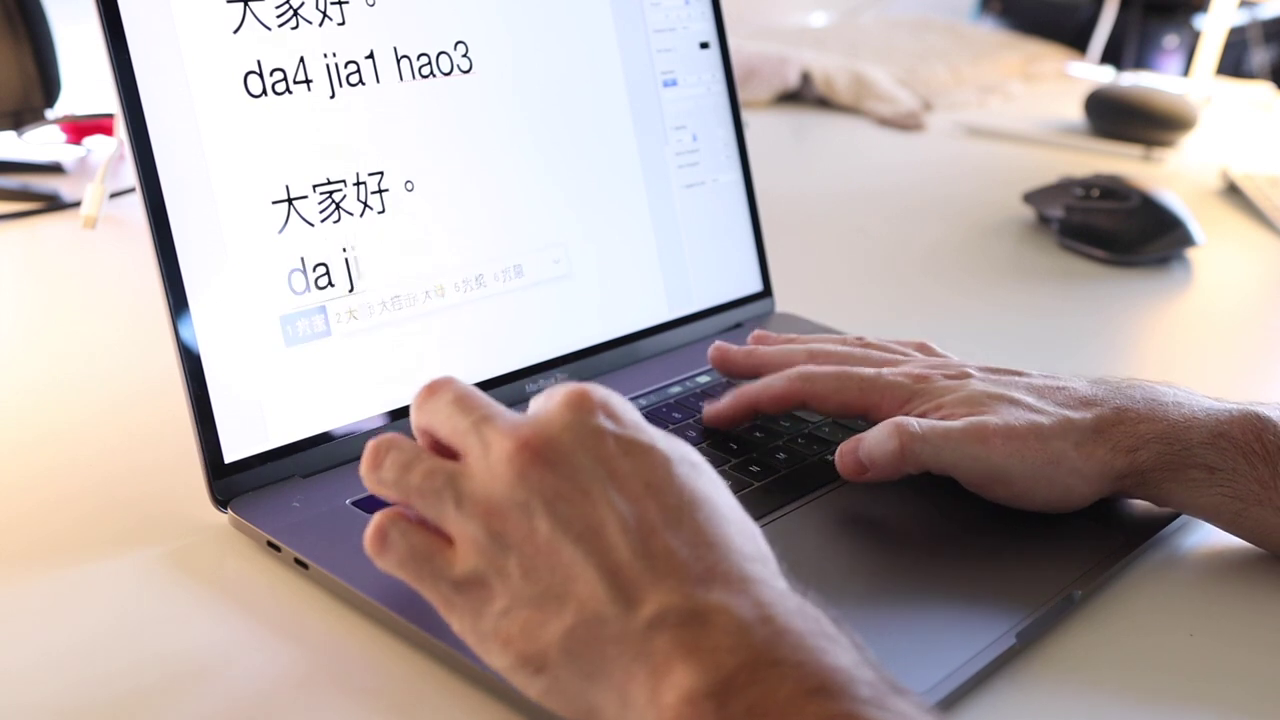
type("ao")
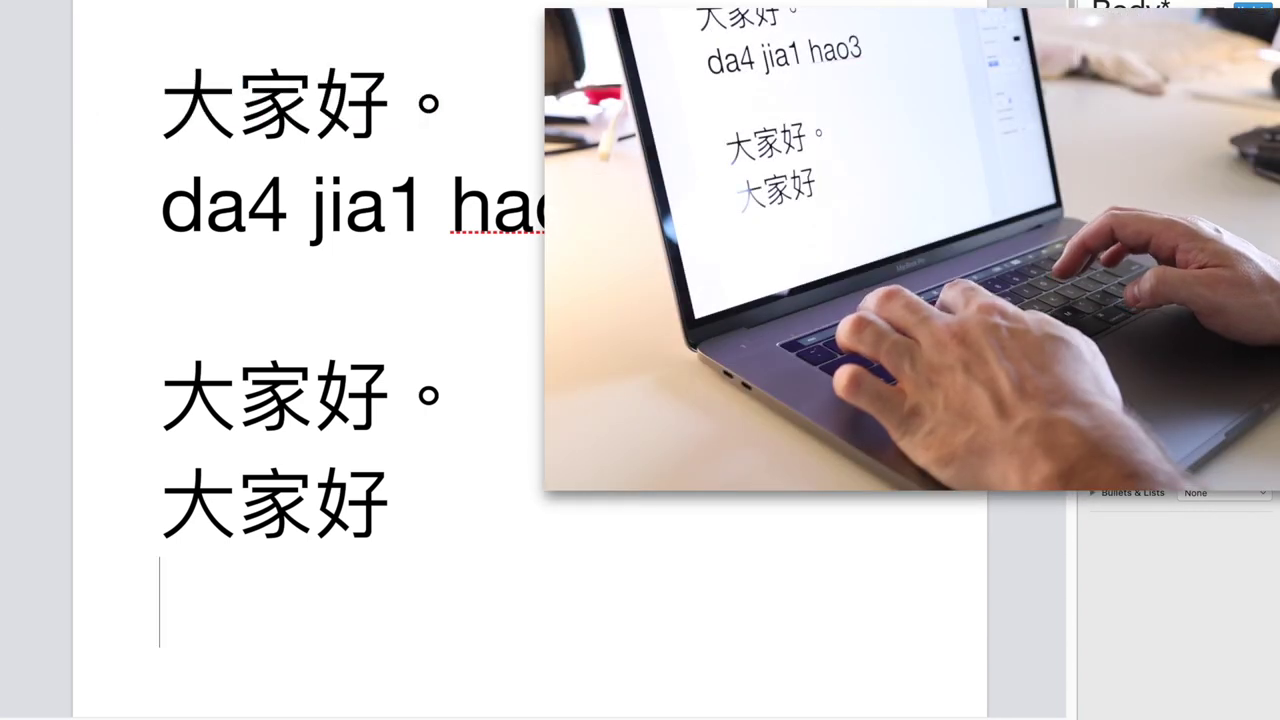
type("da")
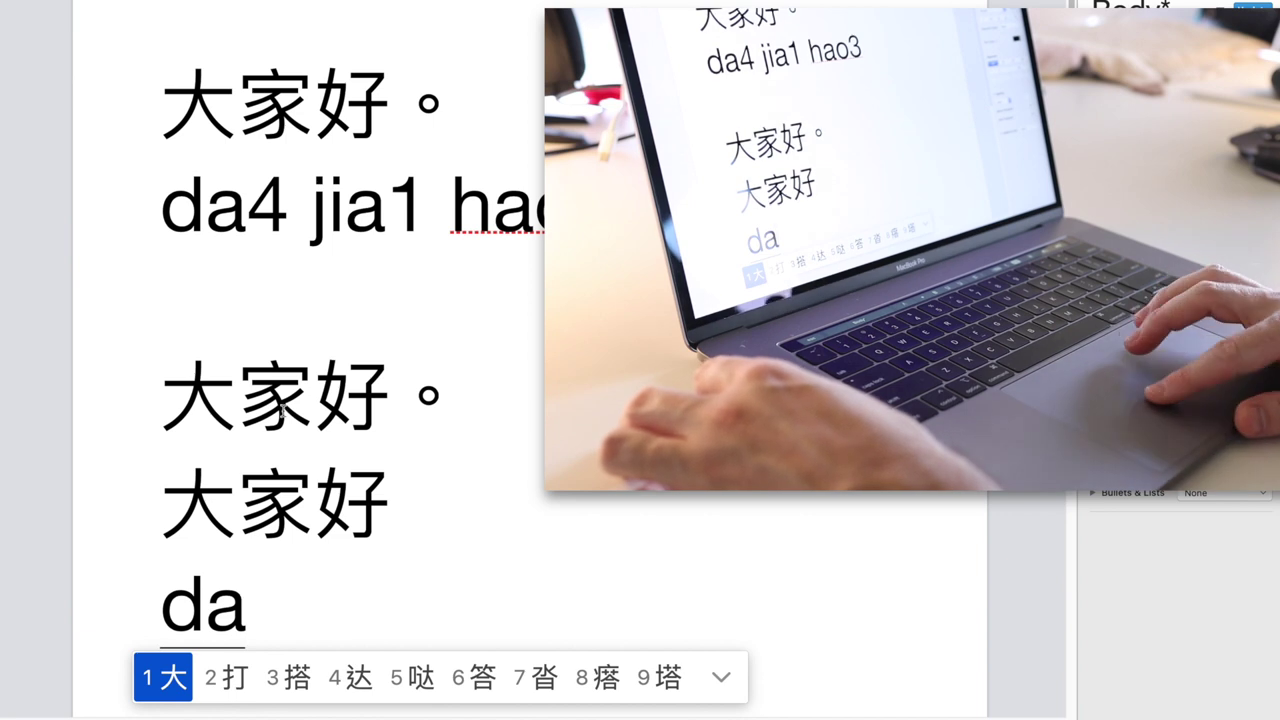
left_click(722, 680)
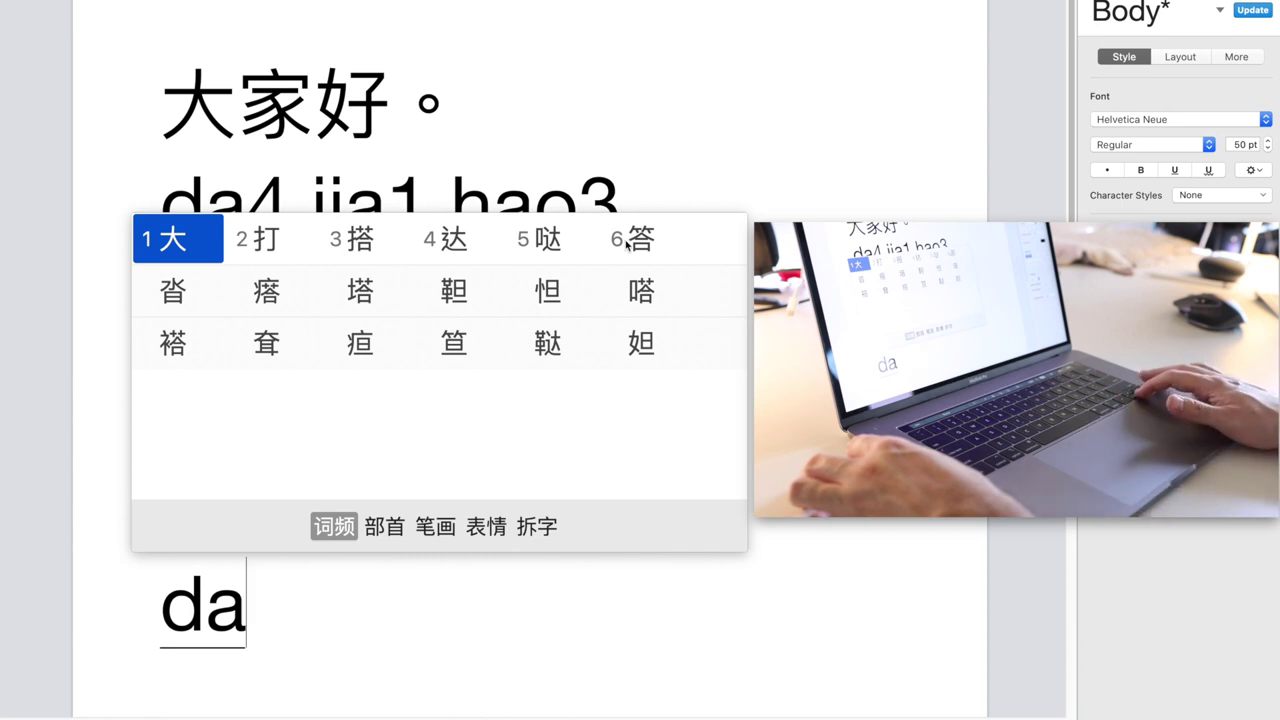
key("Down")
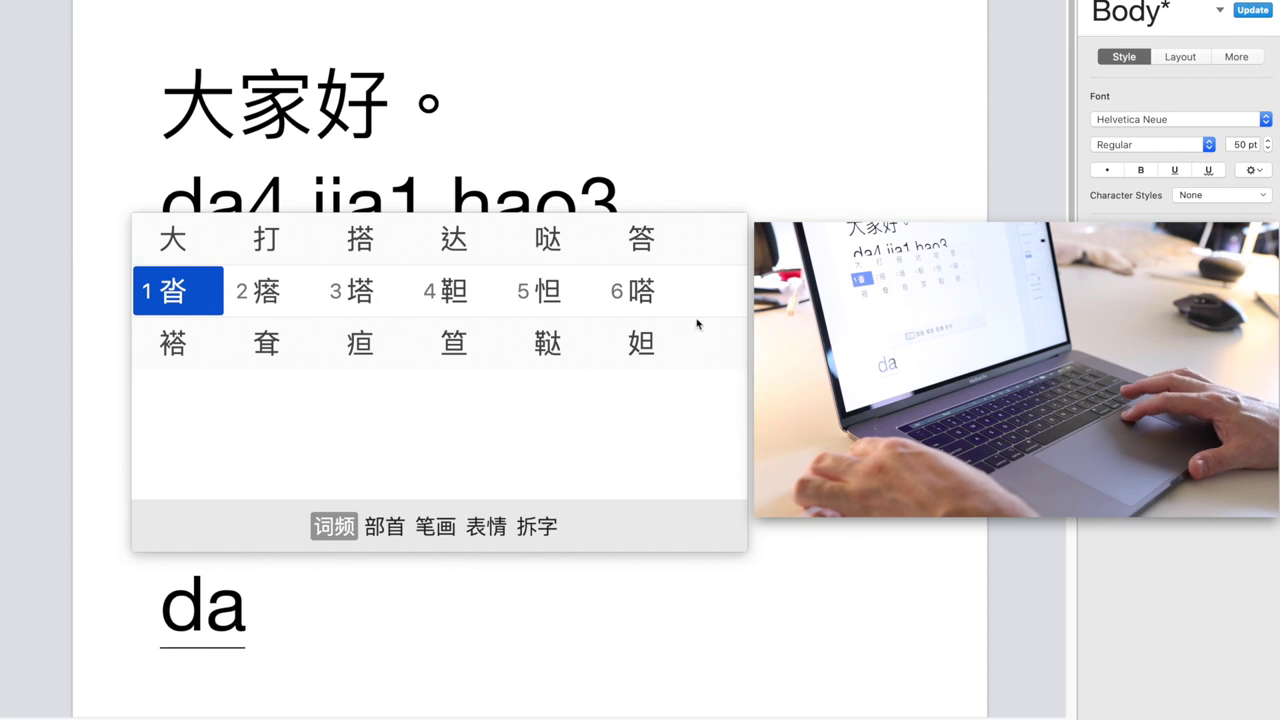
left_click(641, 295)
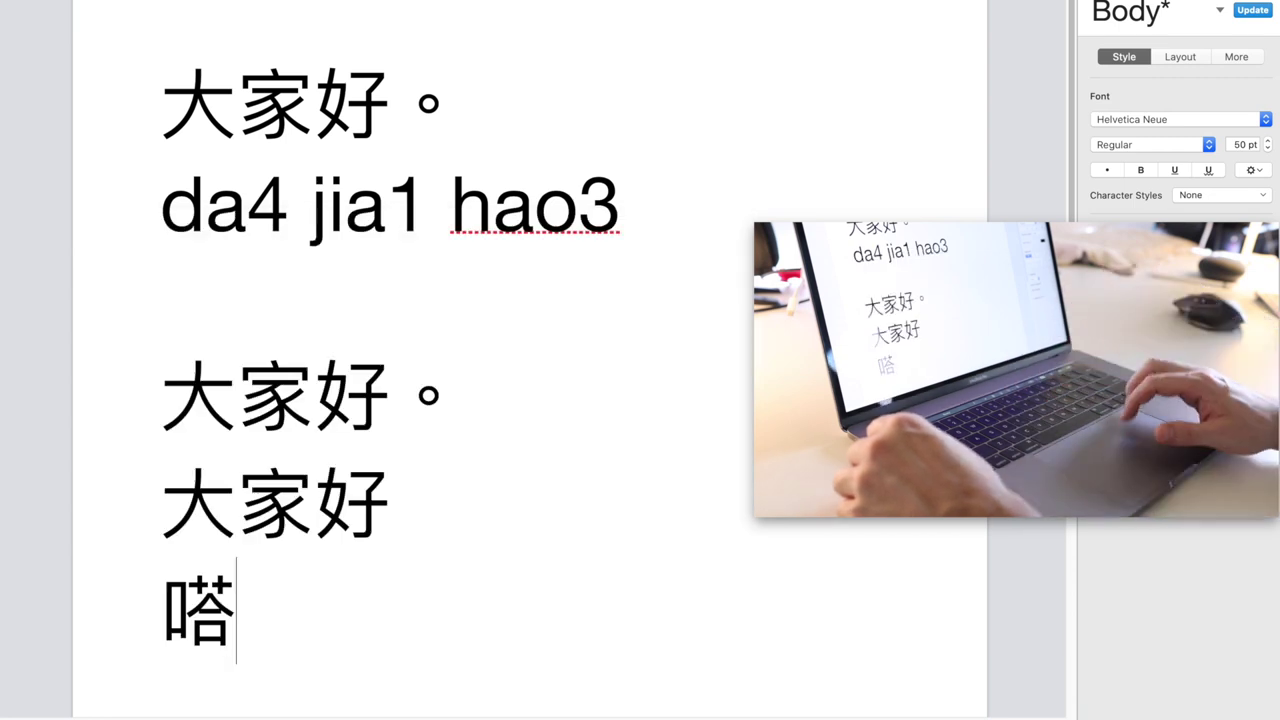
key("BackSpace")
type("da")
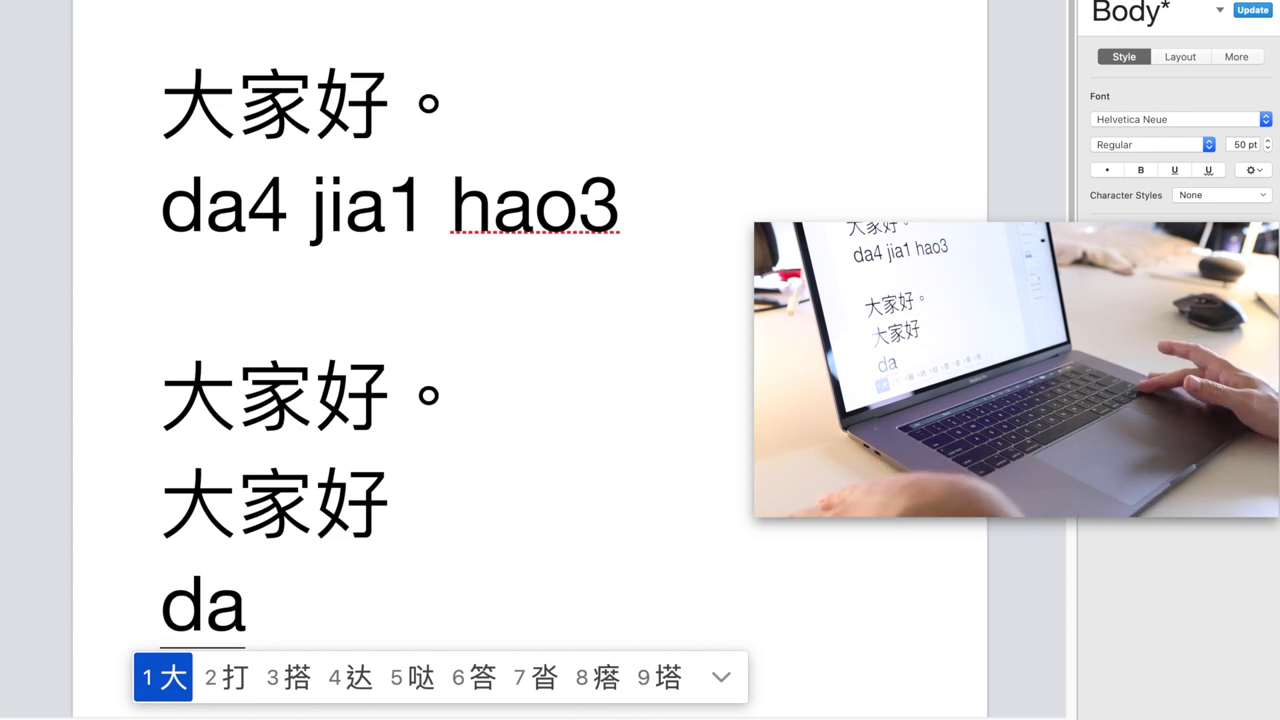
key("Right")
key("Right")
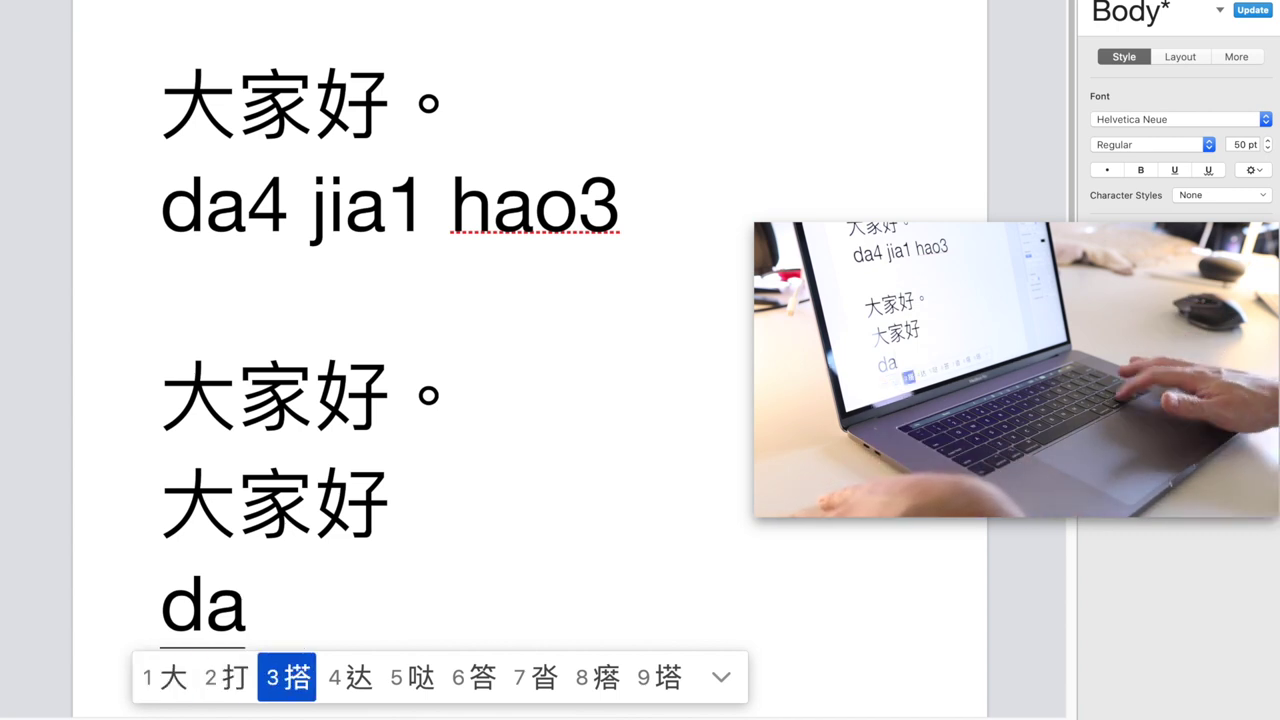
key("Left")
key("Left")
key("Escape")
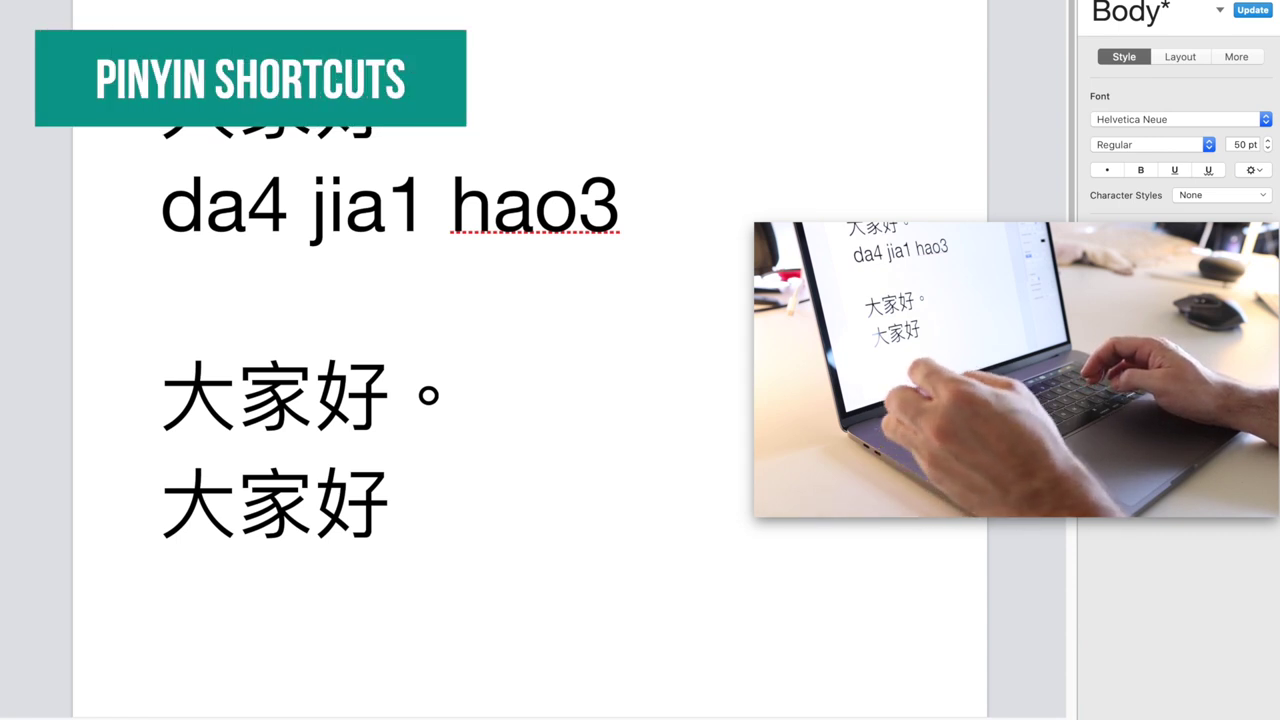
- Delete the tone digits so the pinyin line reads da jia hao
key("BackSpace")
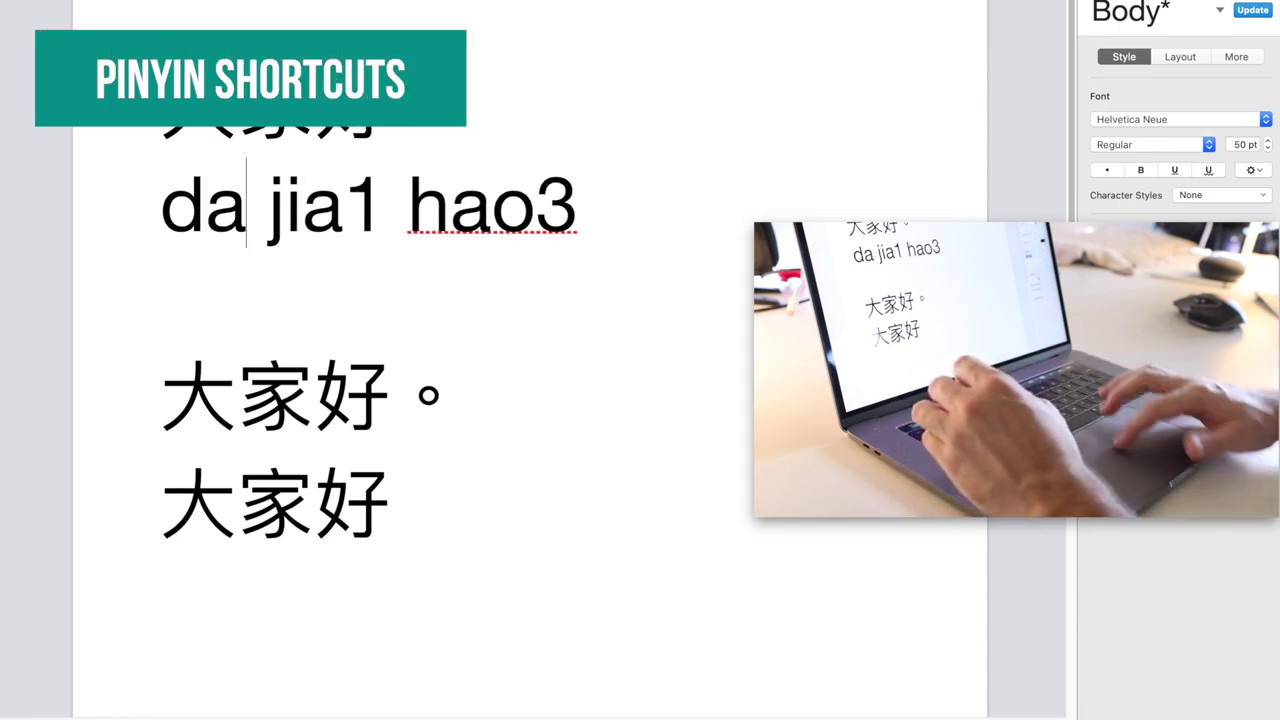
key("Right")
key("Right")
key("Right")
key("Right")
key("Right")
key("BackSpace")
key("Right")
key("Right")
key("Right")
key("Right")
key("Right")
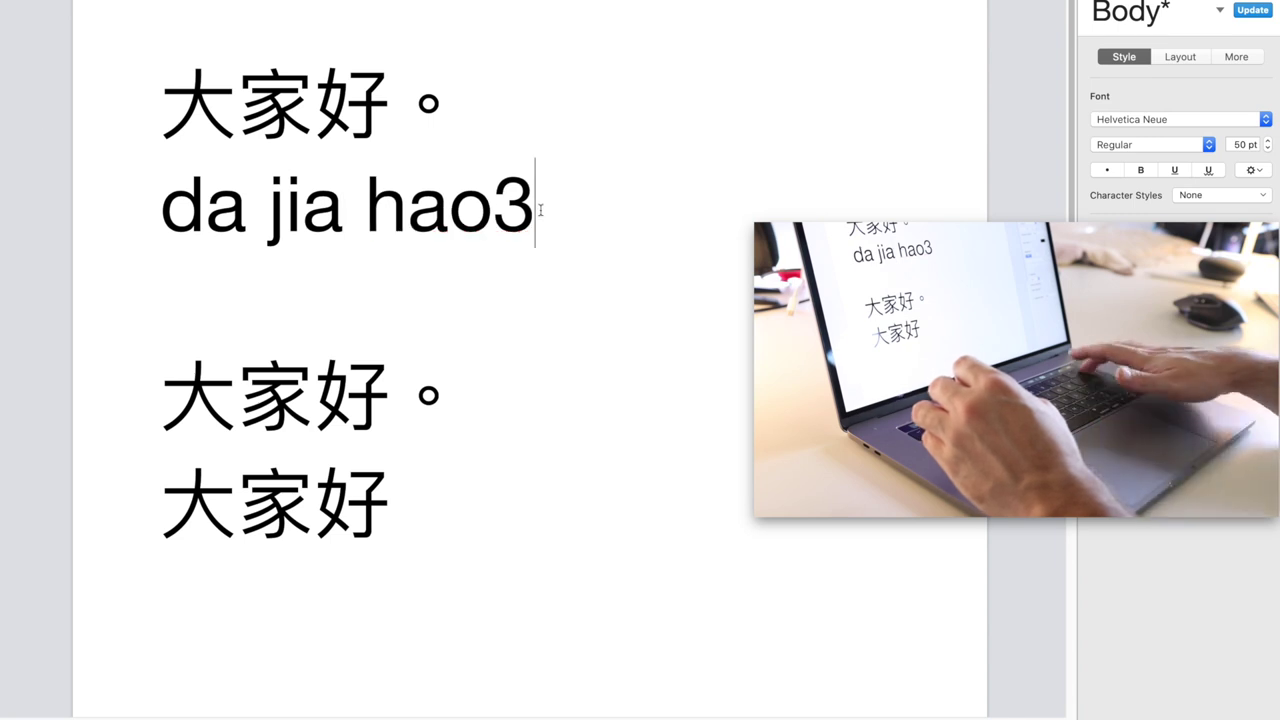
key("BackSpace")
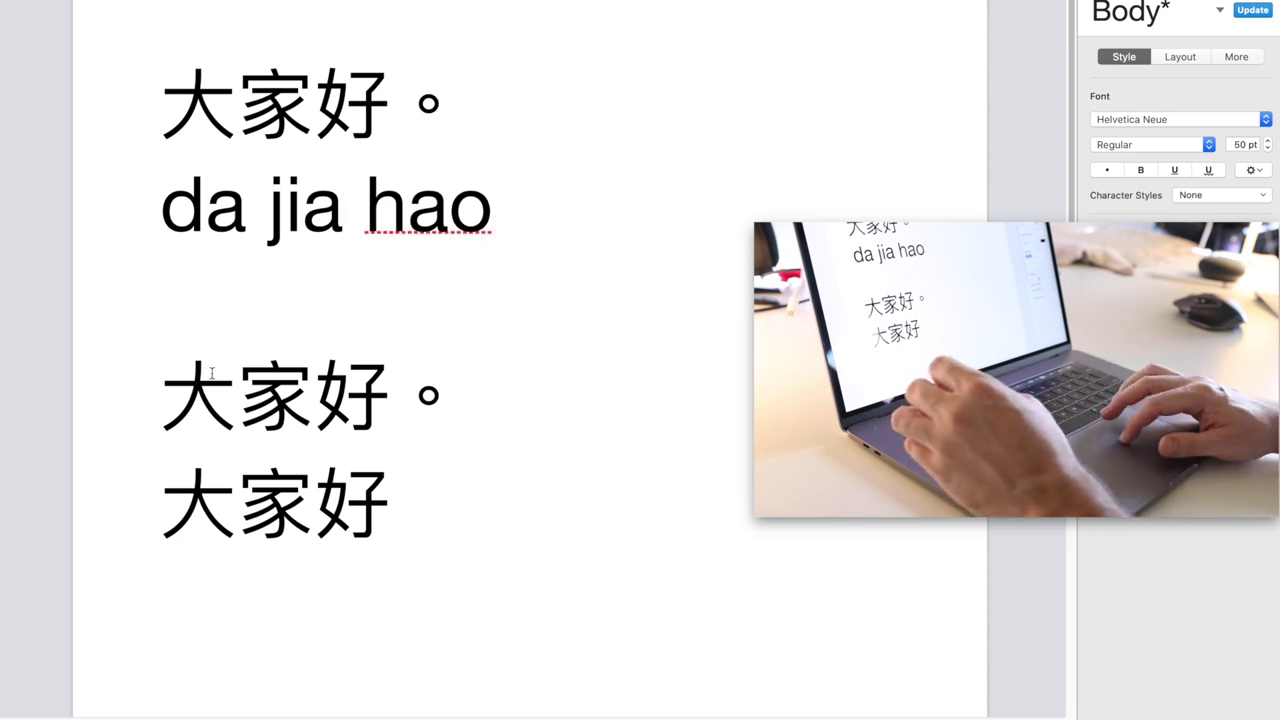
left_click_drag(189, 229, 174, 222)
left_click_drag(262, 228, 274, 271)
- Write 大家好 on the empty line from the initials d j h, then add blank lines
left_click(225, 560)
type("d ")
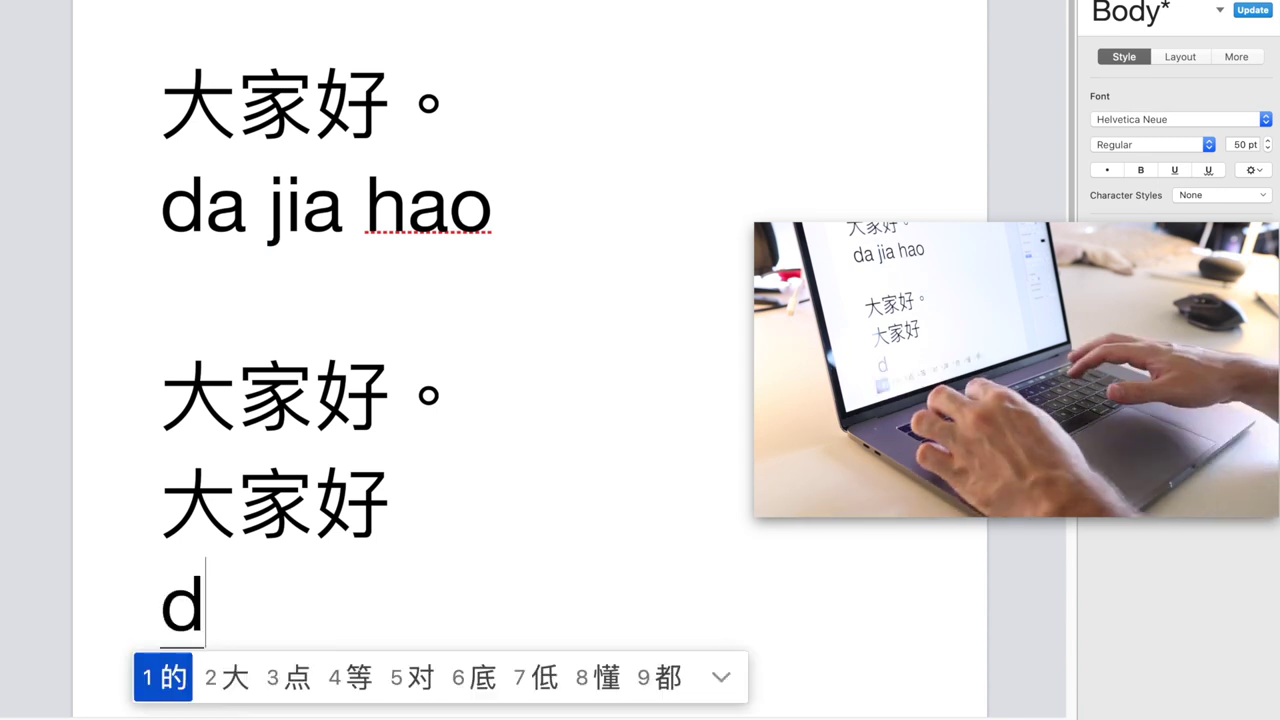
type("j h")
key("space")
key("Return")
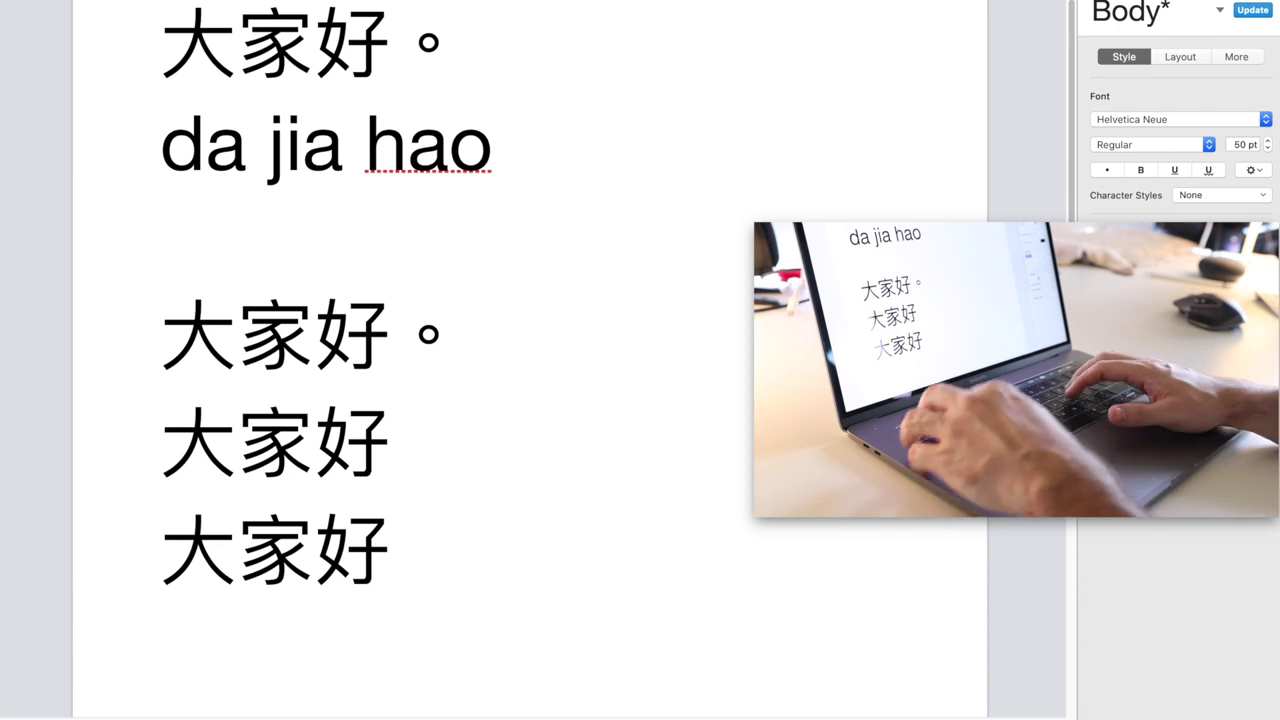
key("Return")
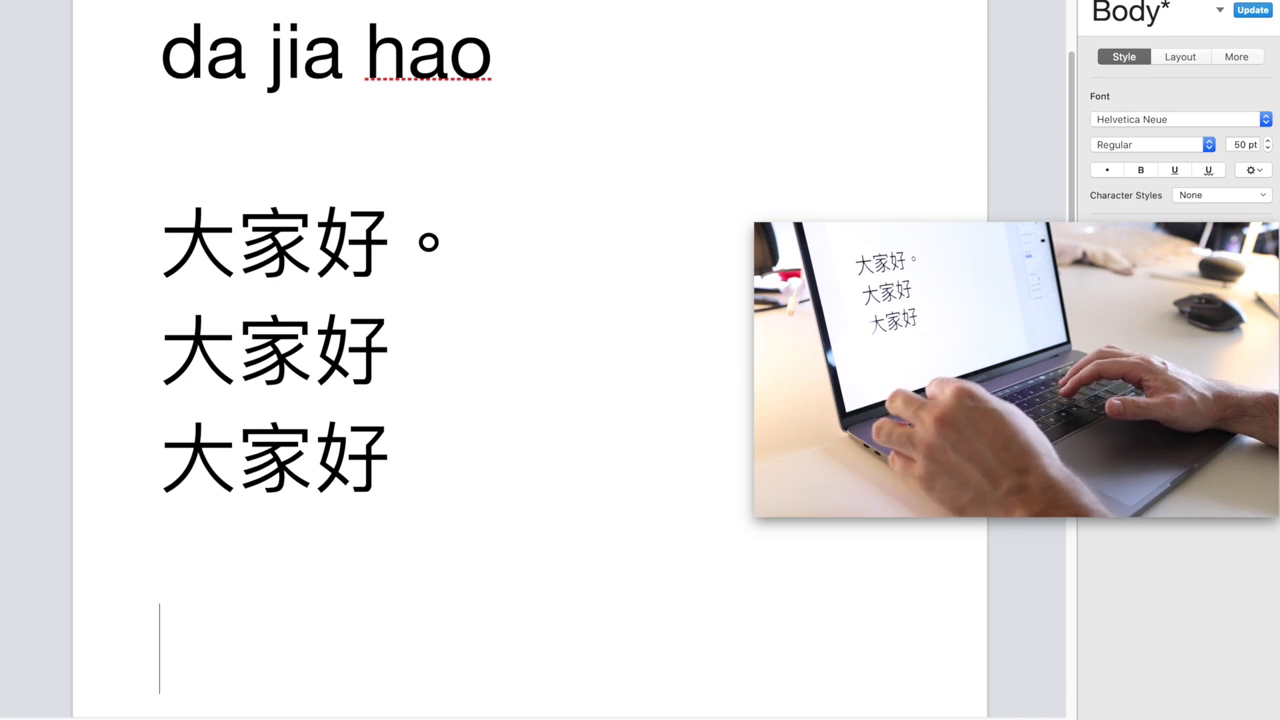
- Write 你好 from the initials nh by picking candidate 2
type("nh")
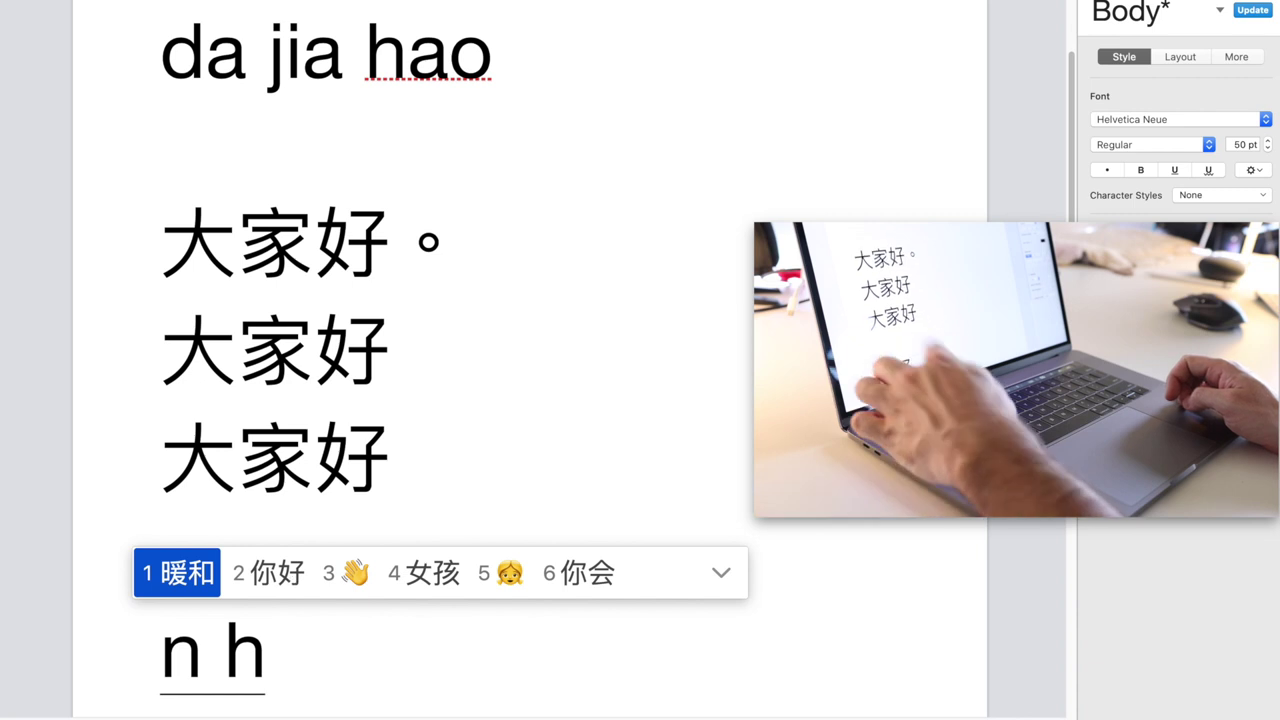
key("2")
key("Return")
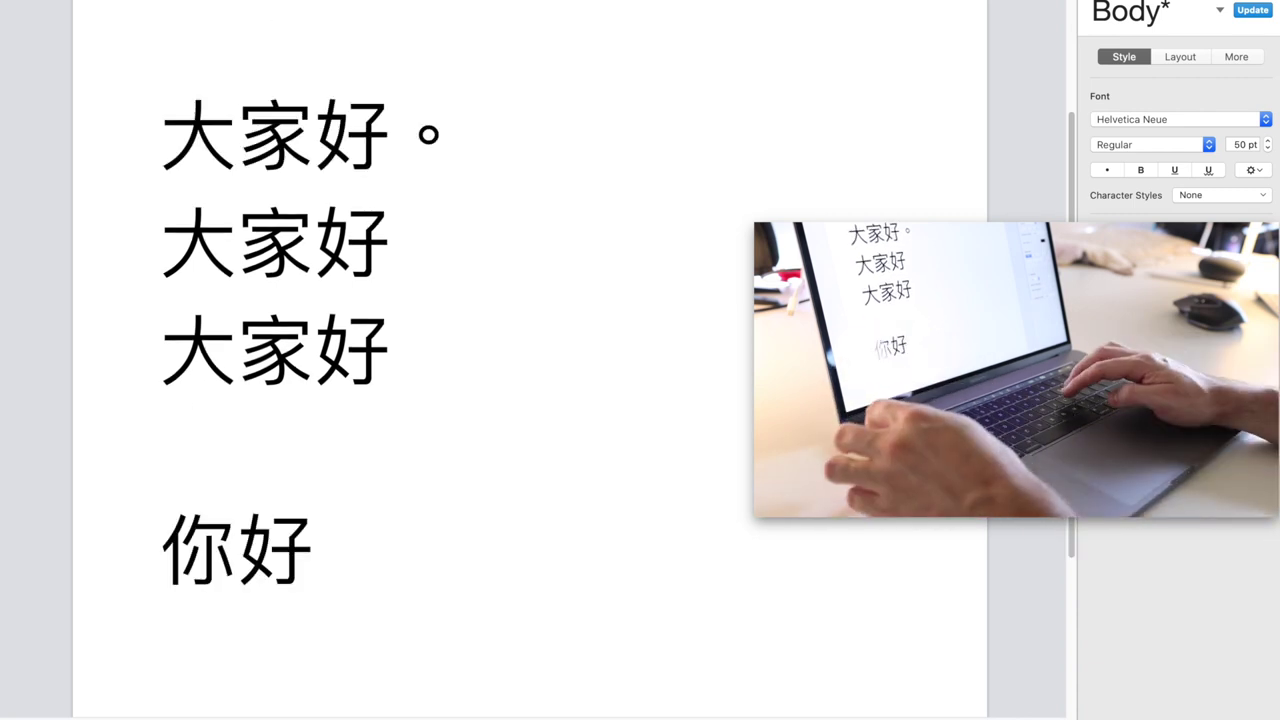
- Write a second 你好 from ni hao, then start typing n h on the next line
type("ni hao")
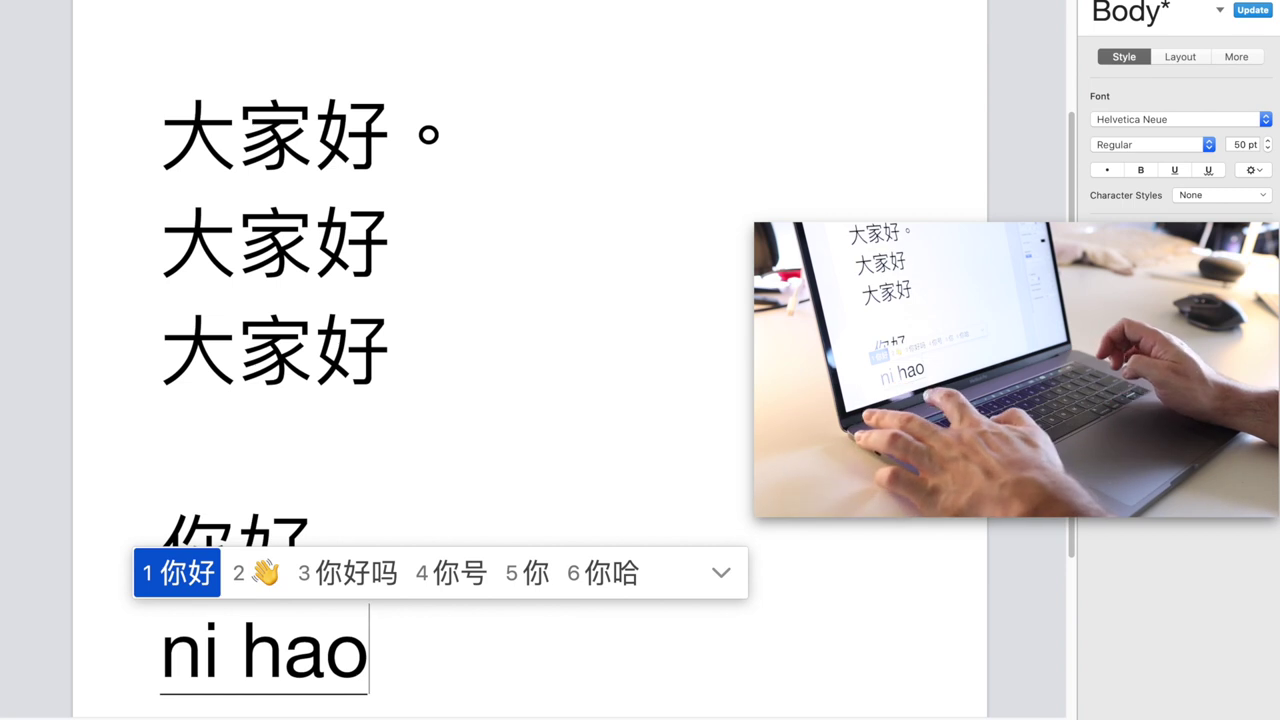
key("space")
key("Return")
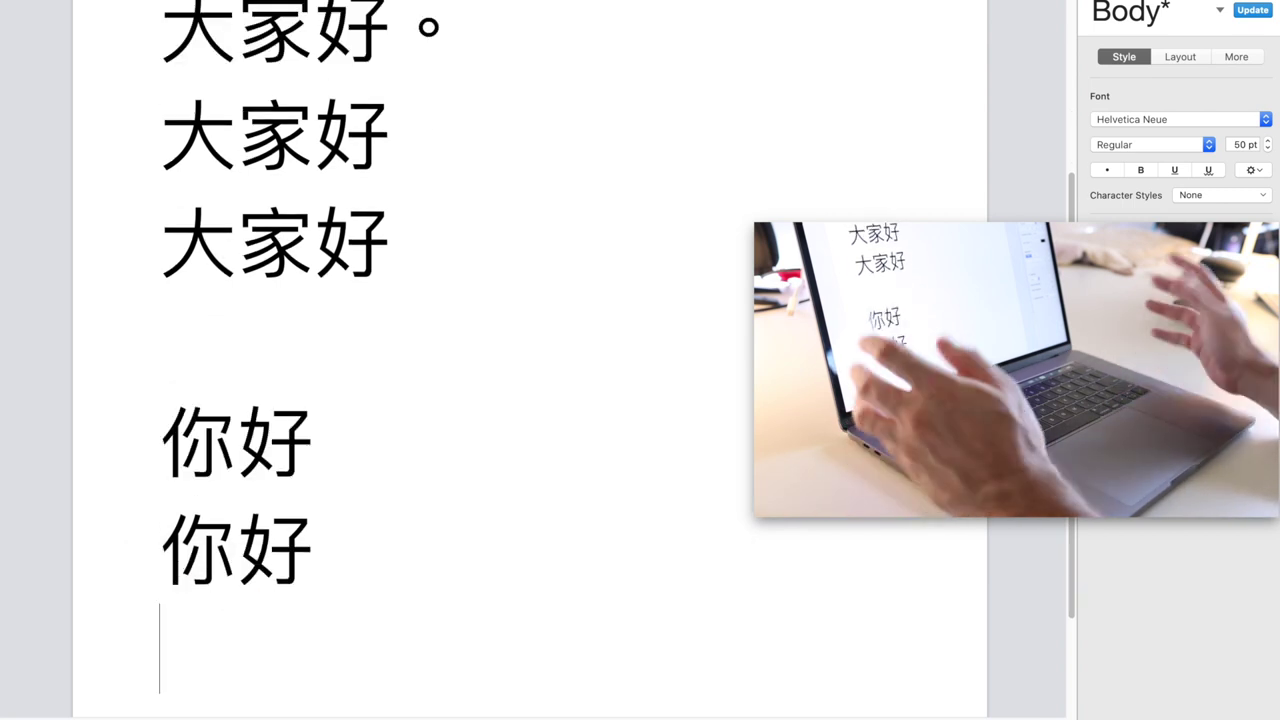
type("n ")
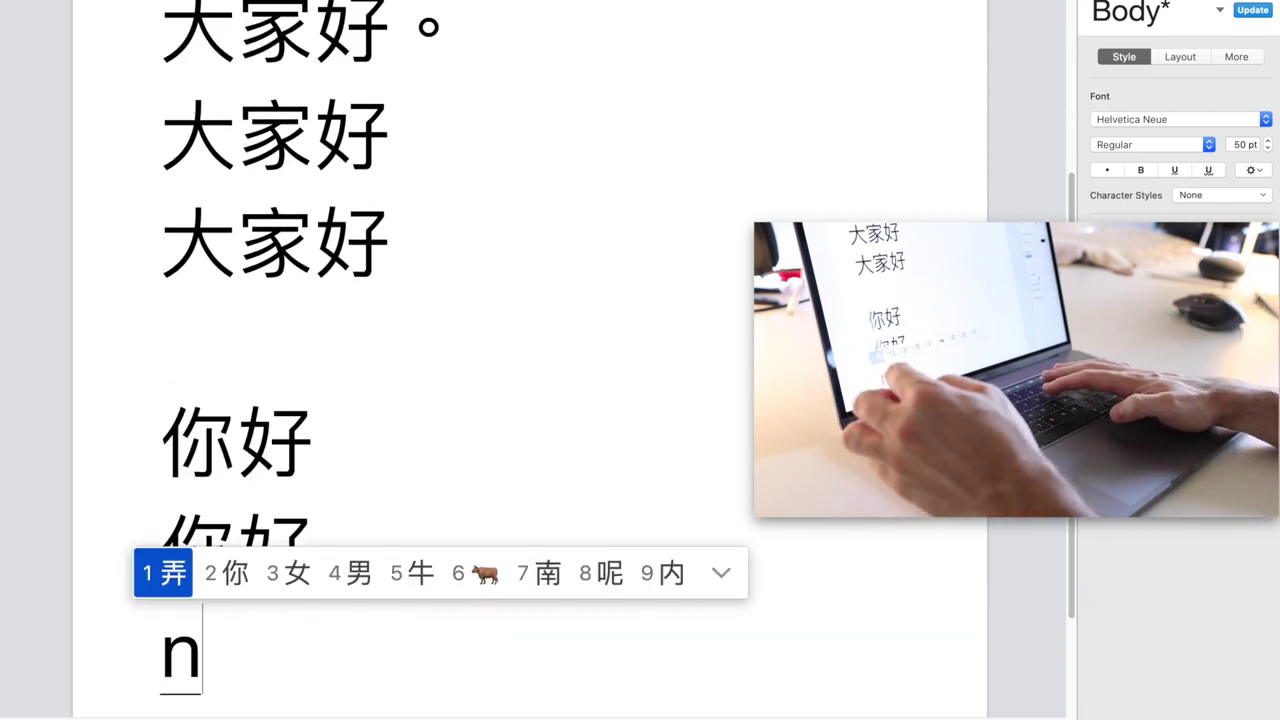
type("h")
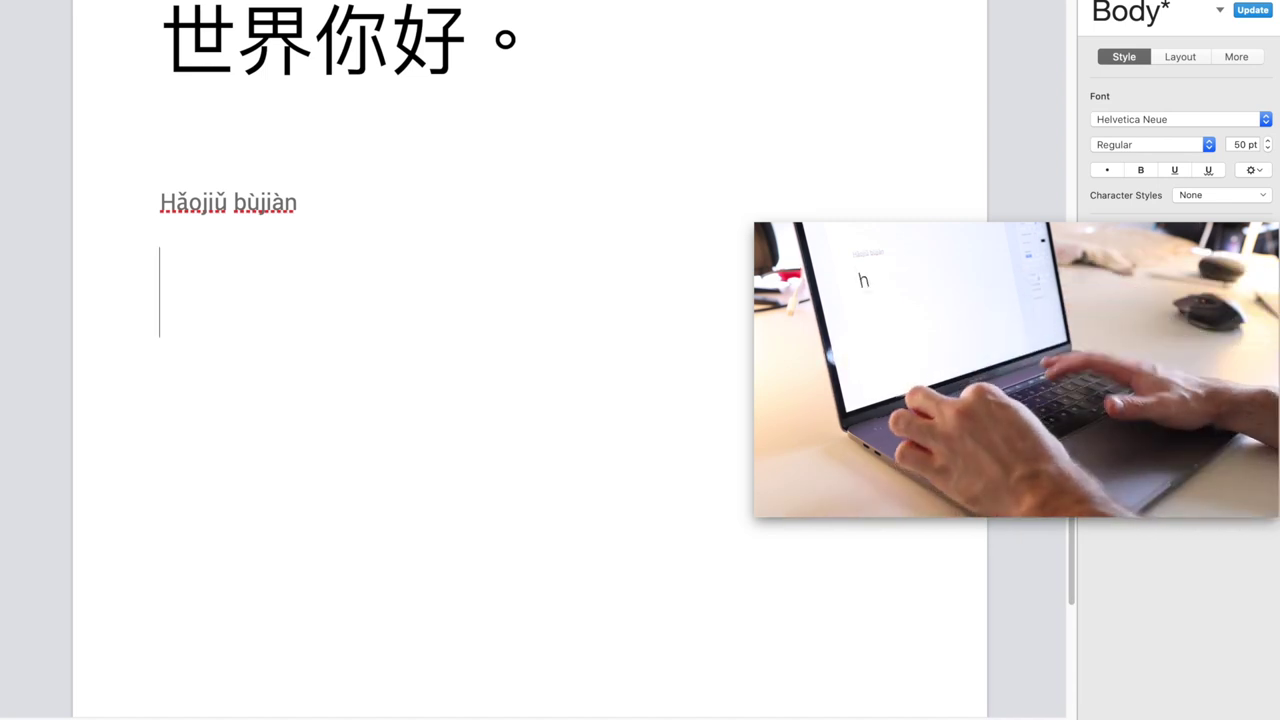
- Write 好久不见 from the pinyin hao jiu bu jian
type("hao j")
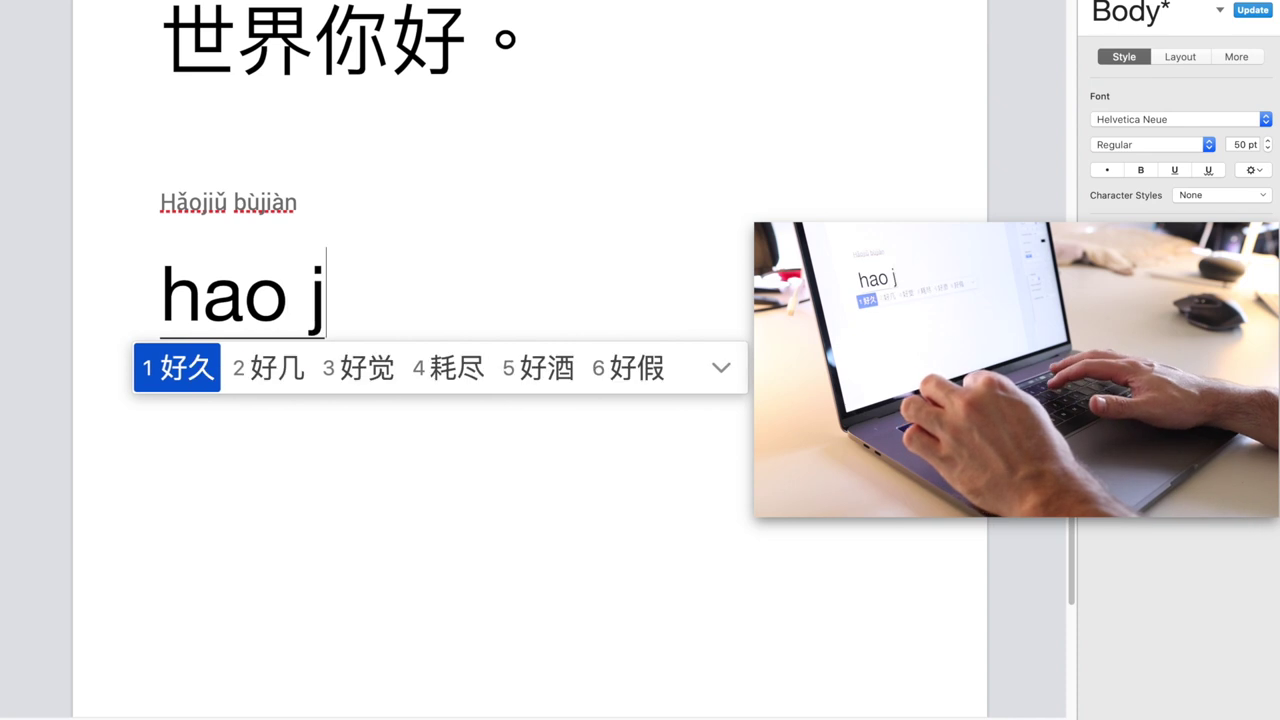
type("iu b")
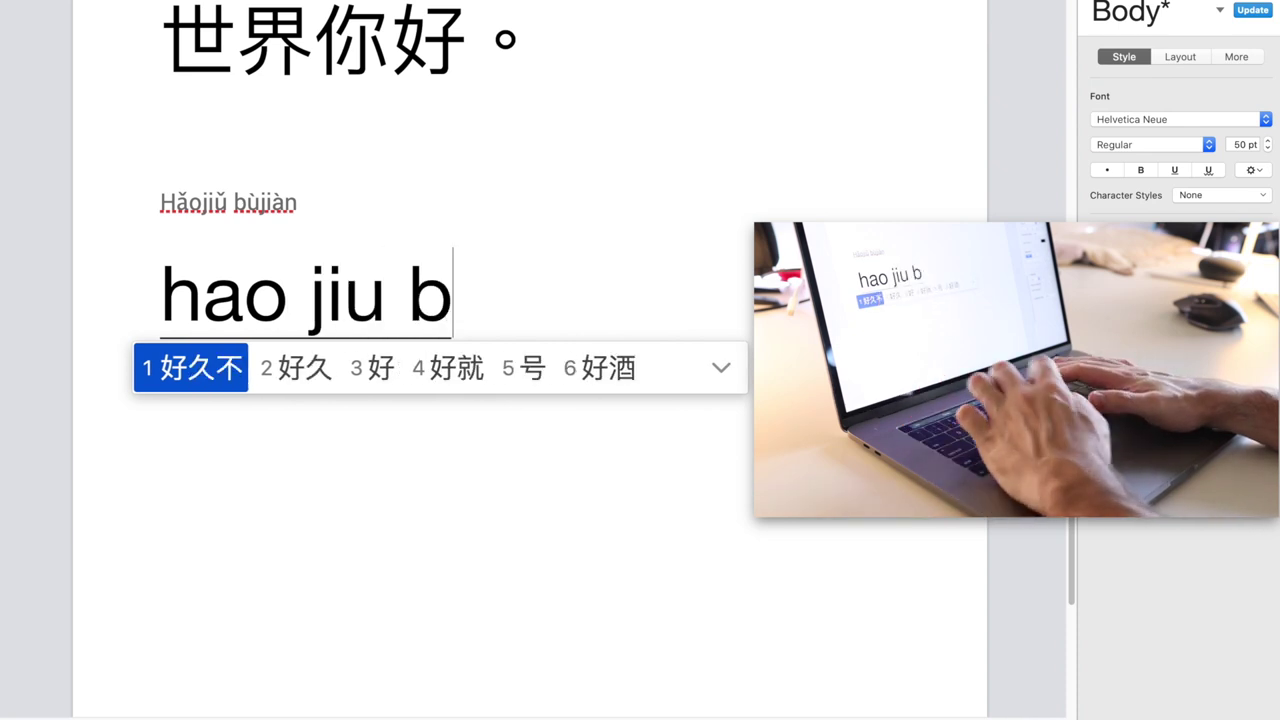
type("u jian")
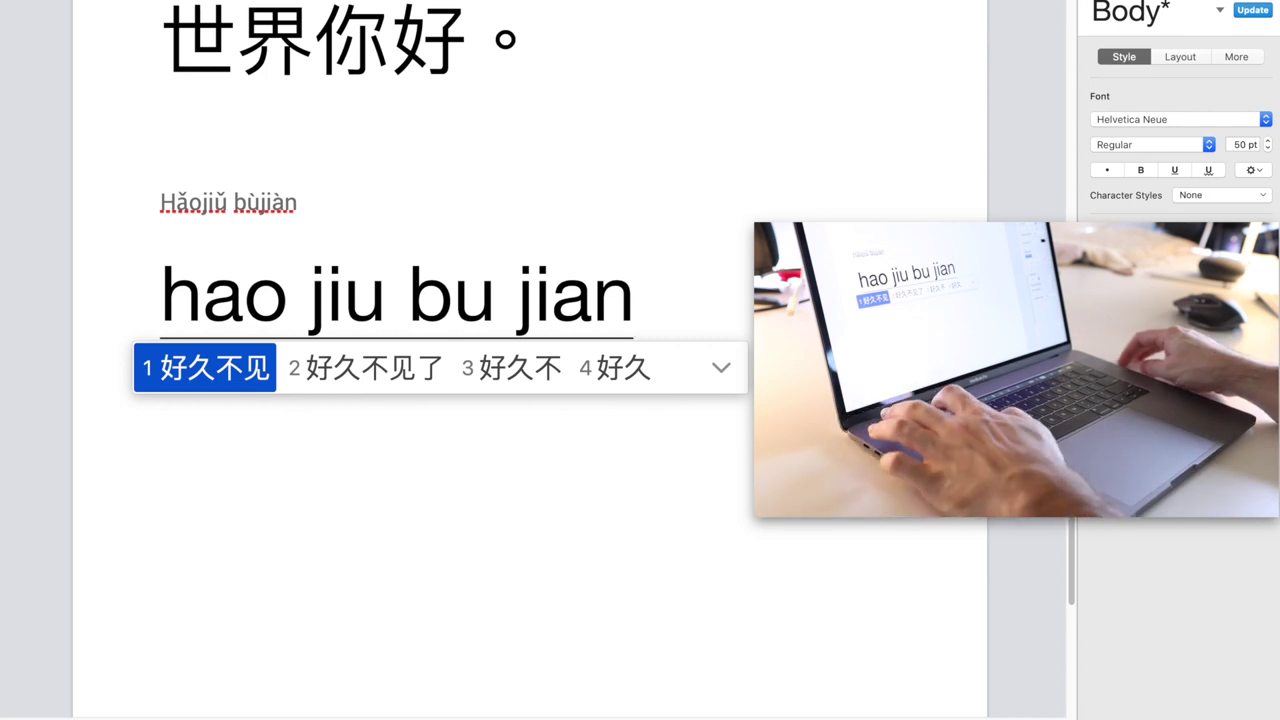
key("space")
key("Return")
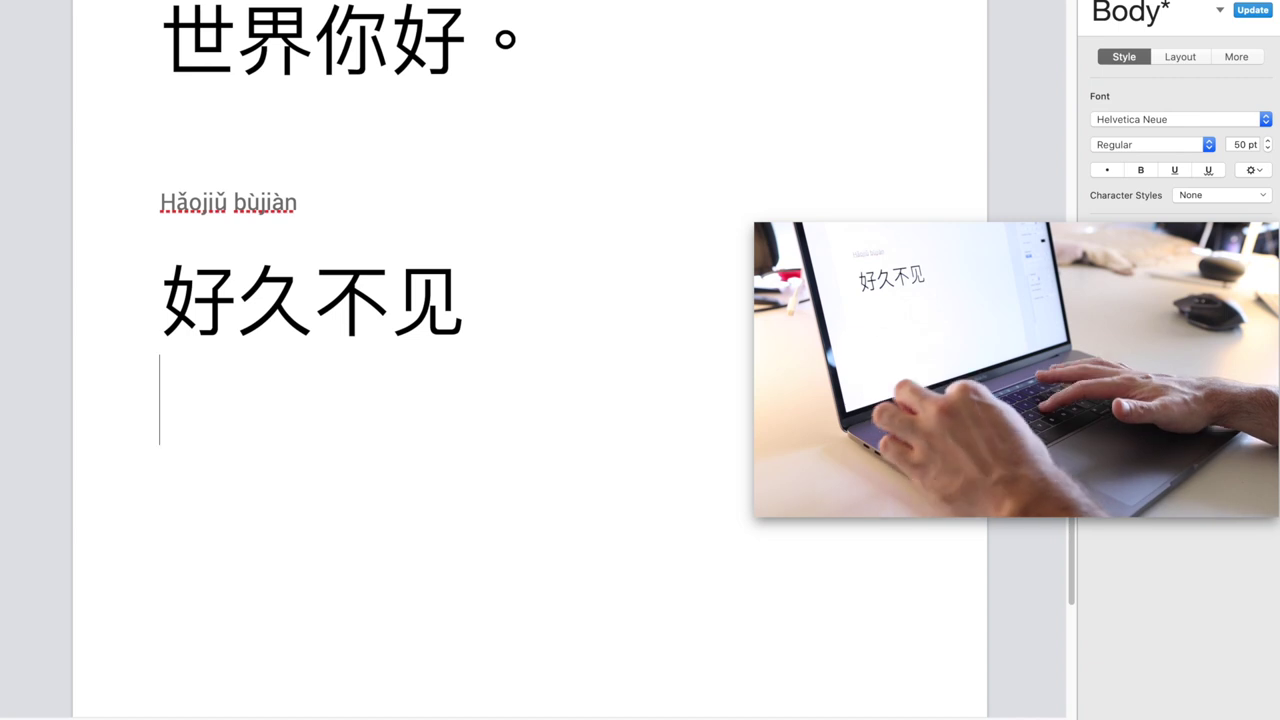
- Write 好久 by committing 好, then choosing the third candidate 久 for jiu
type("hao")
key("space")
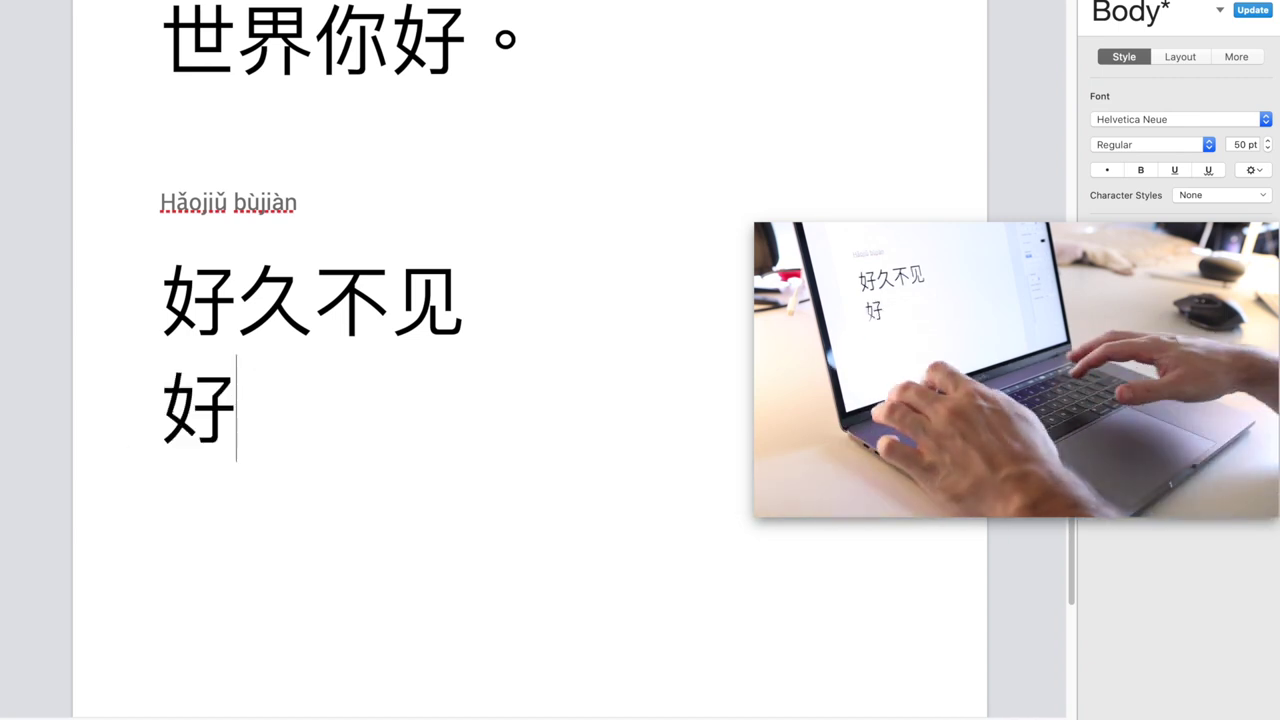
type("jiu")
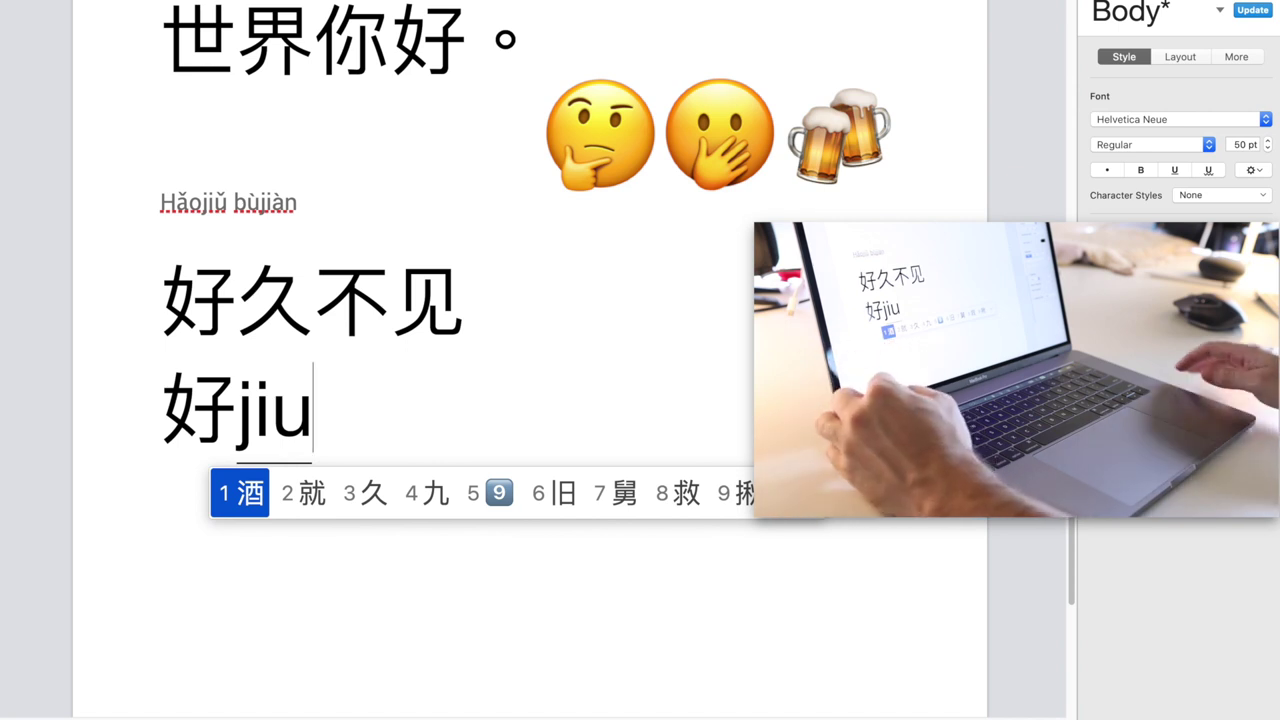
key("Right")
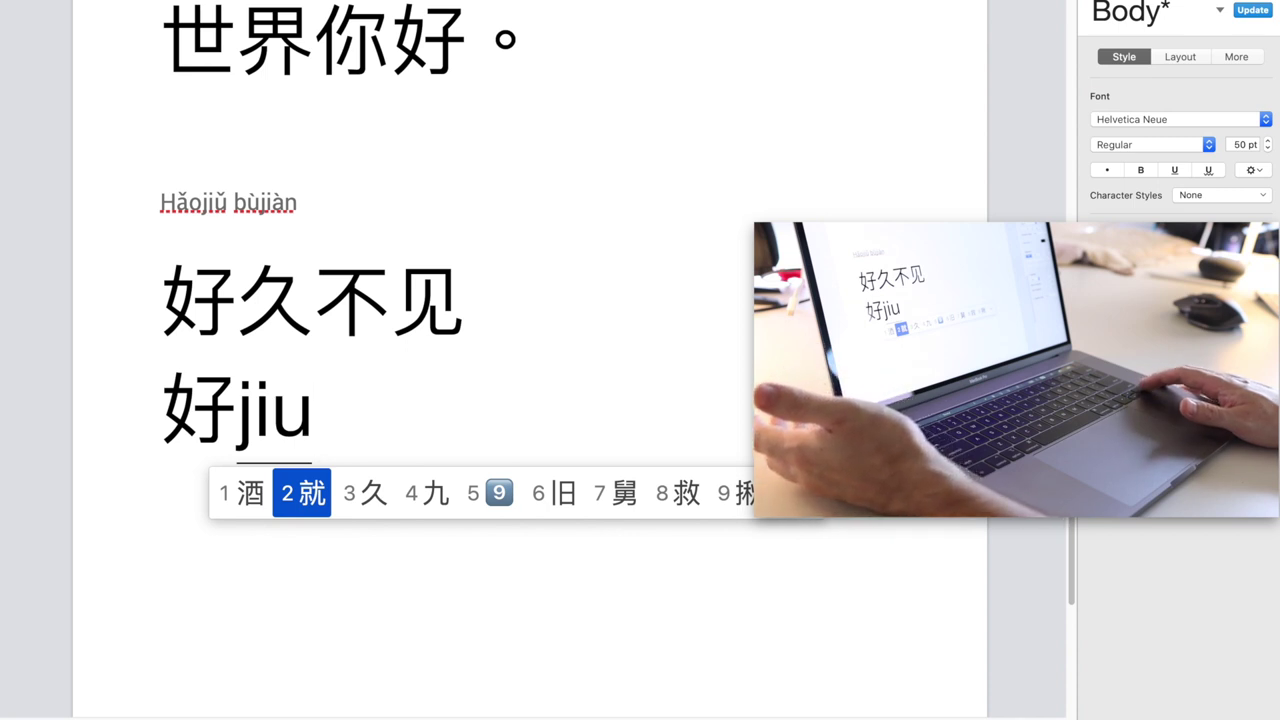
key("Right")
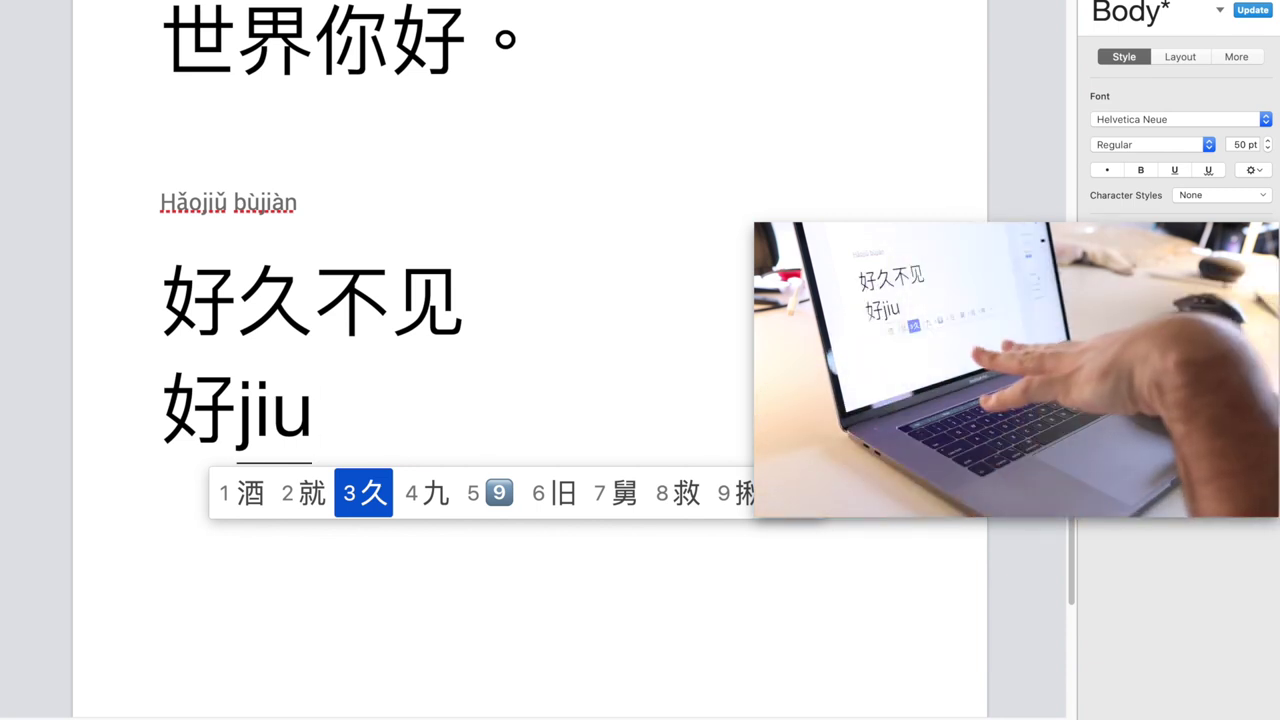
key("space")
key("Return")
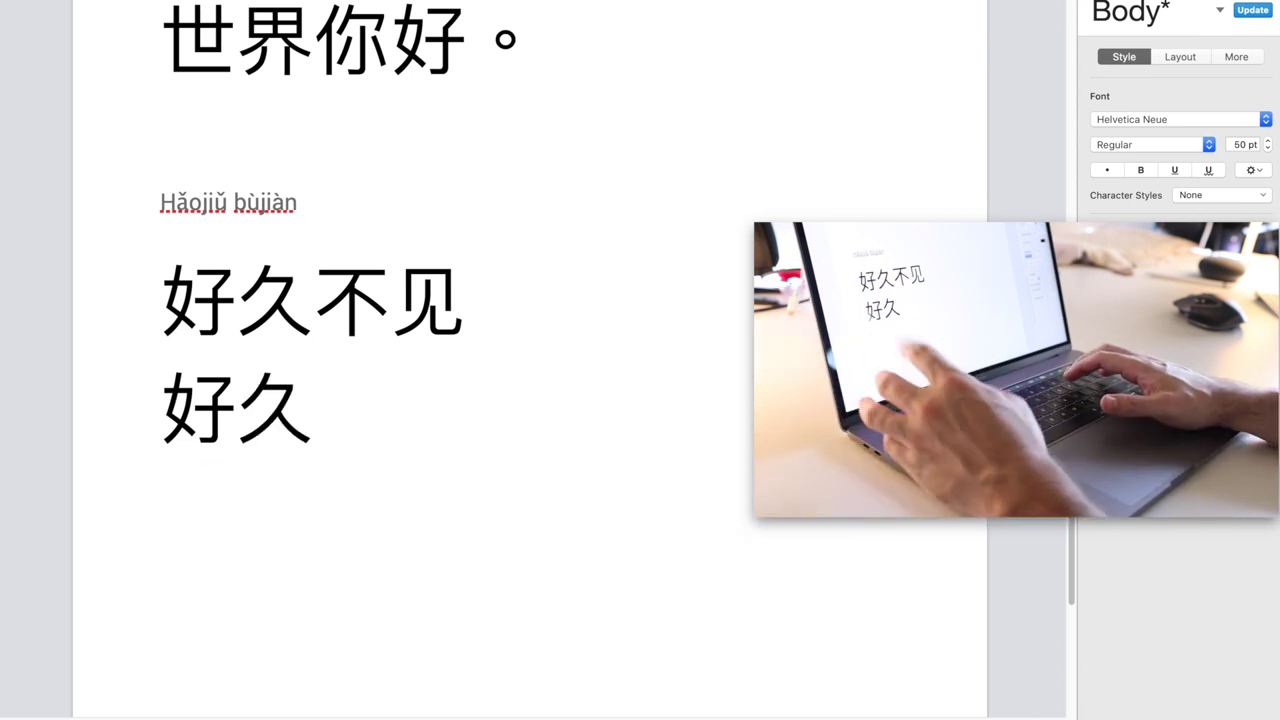
- Write 再见 from zaijian after discarding a zai attempt, then compose zai choosing 再
type("zai")
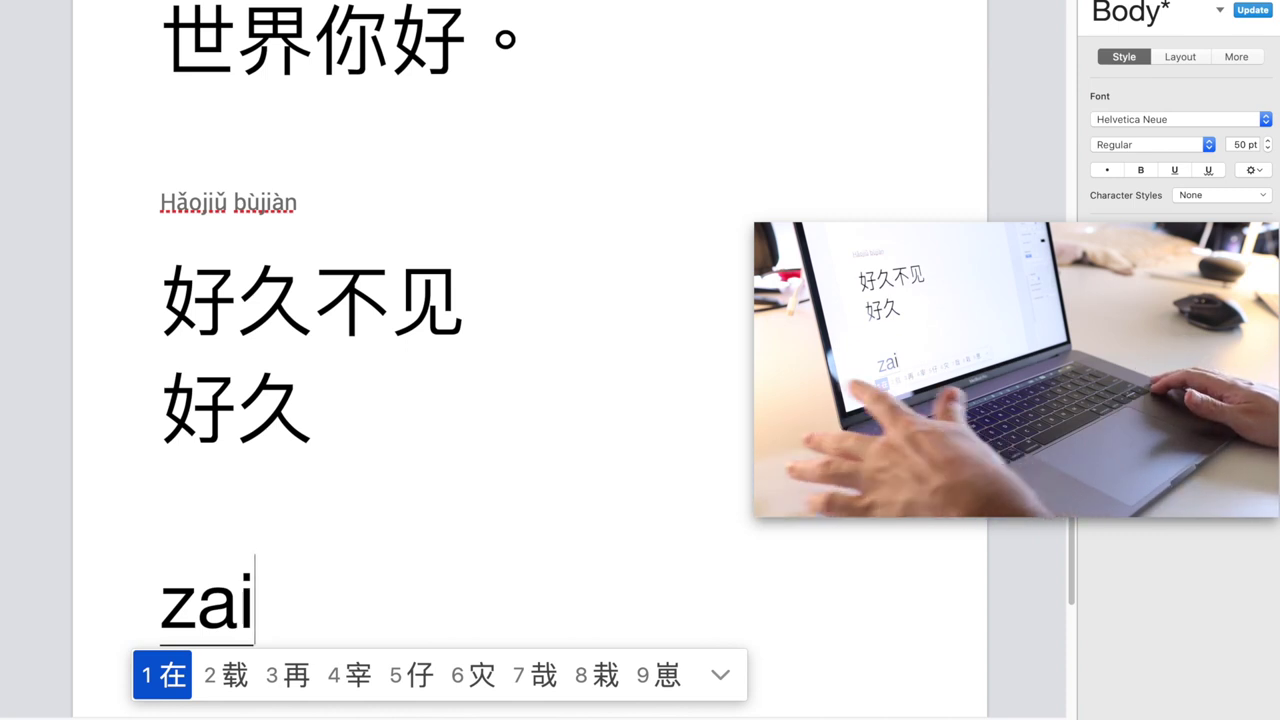
key("Right")
key("Right")
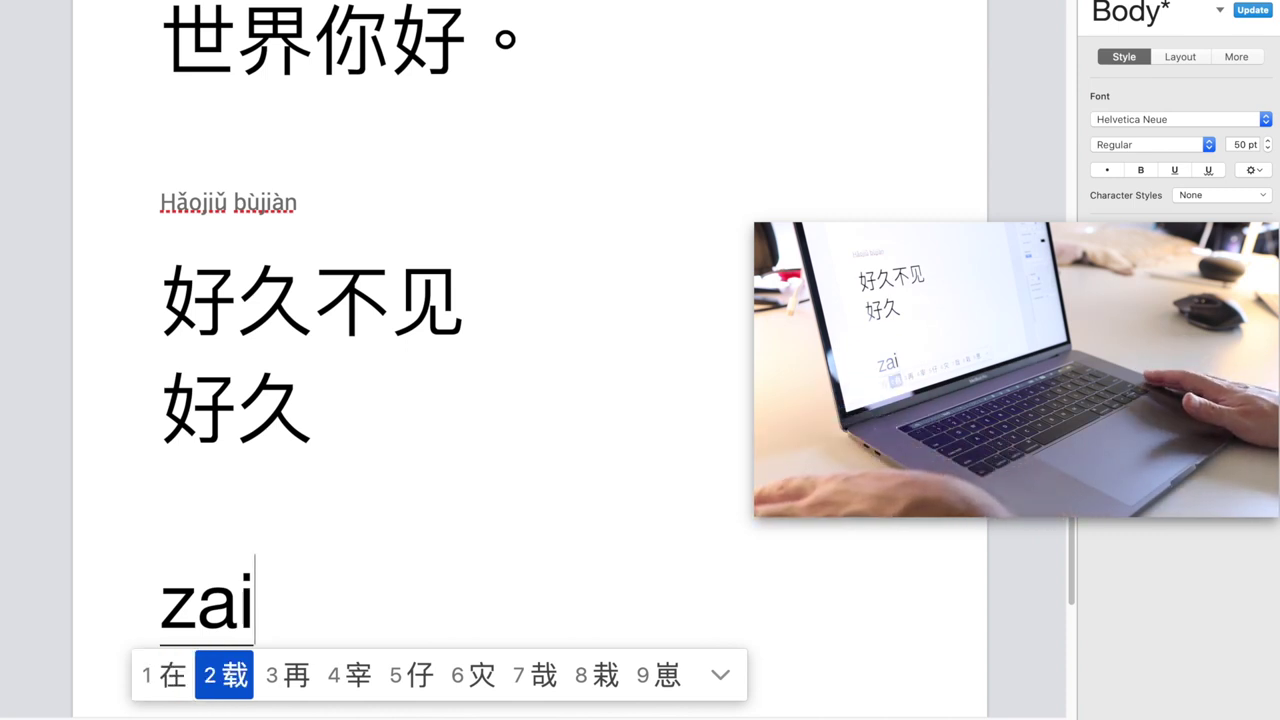
key("BackSpace")
key("BackSpace")
key("BackSpace")
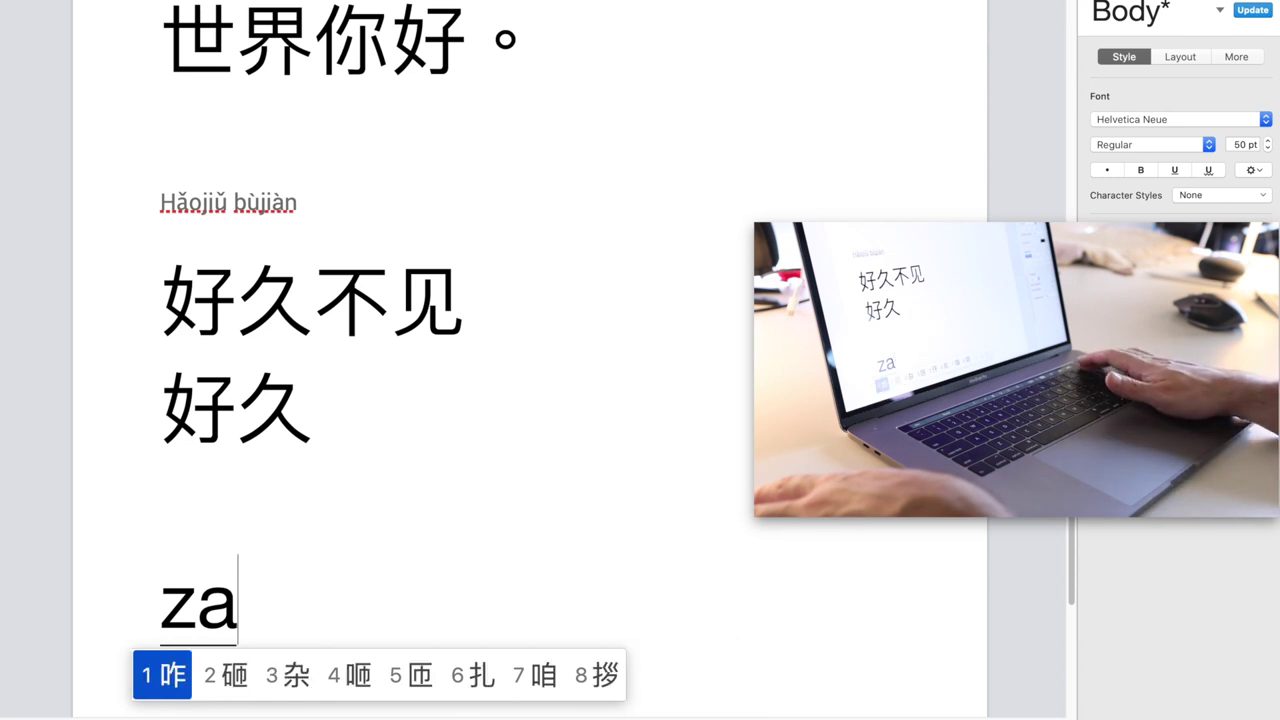
type("zaijian")
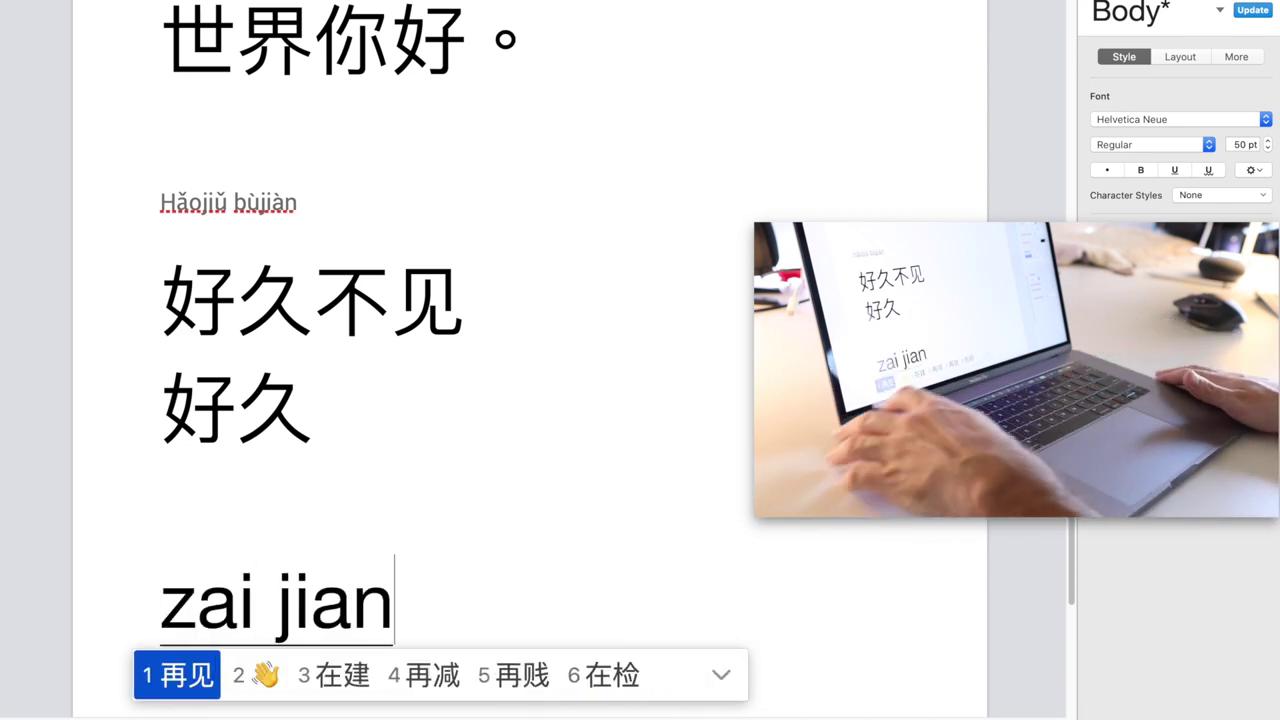
key("space")
key("Return")
type("z")
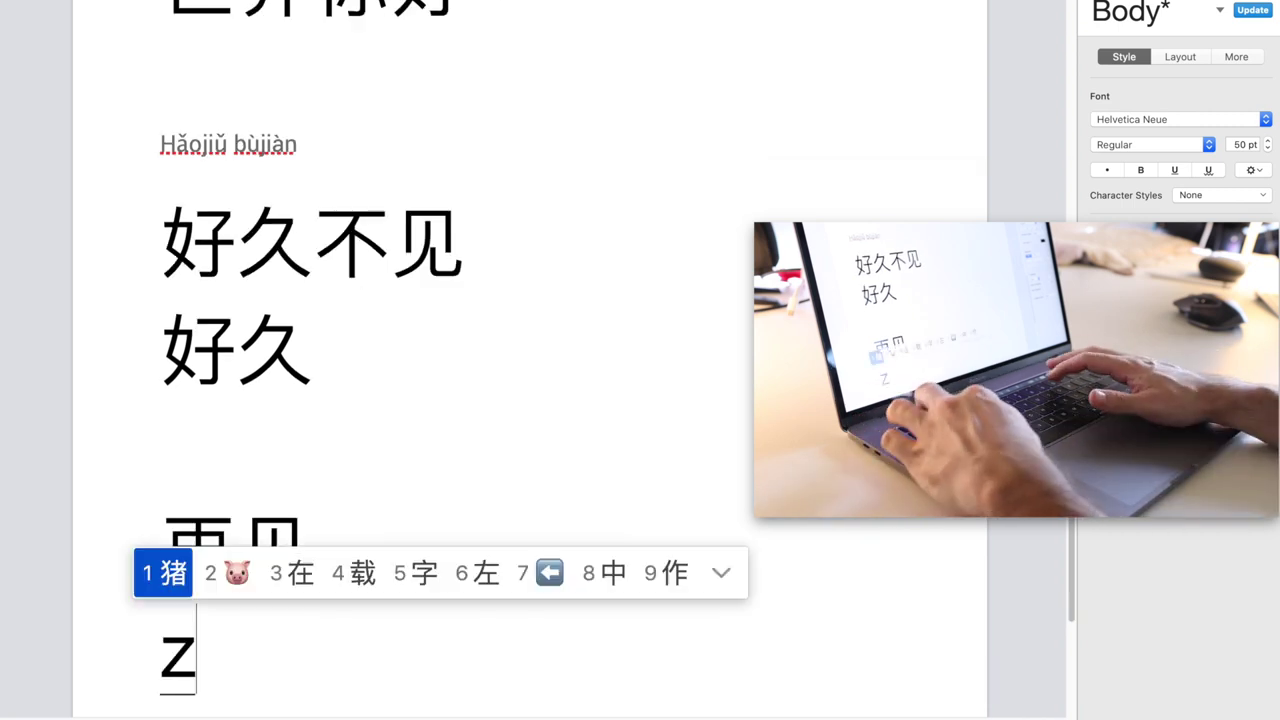
type("ai")
key("Right")
key("Right")
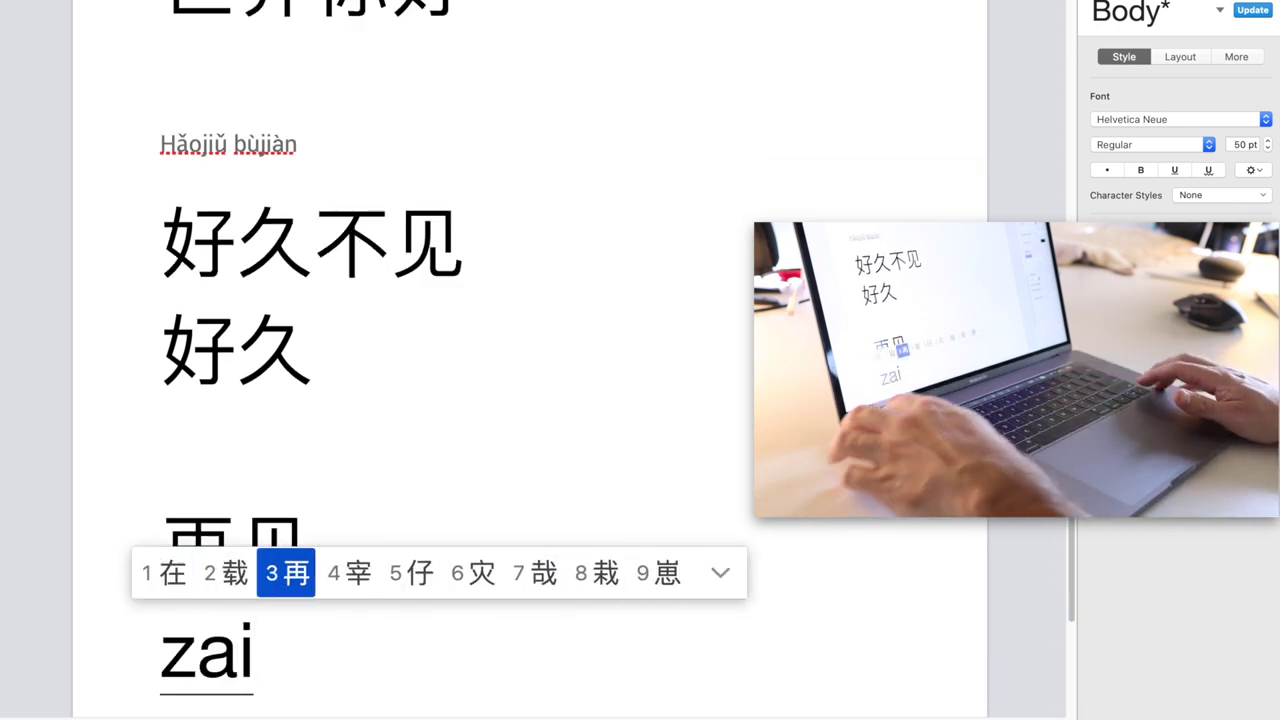